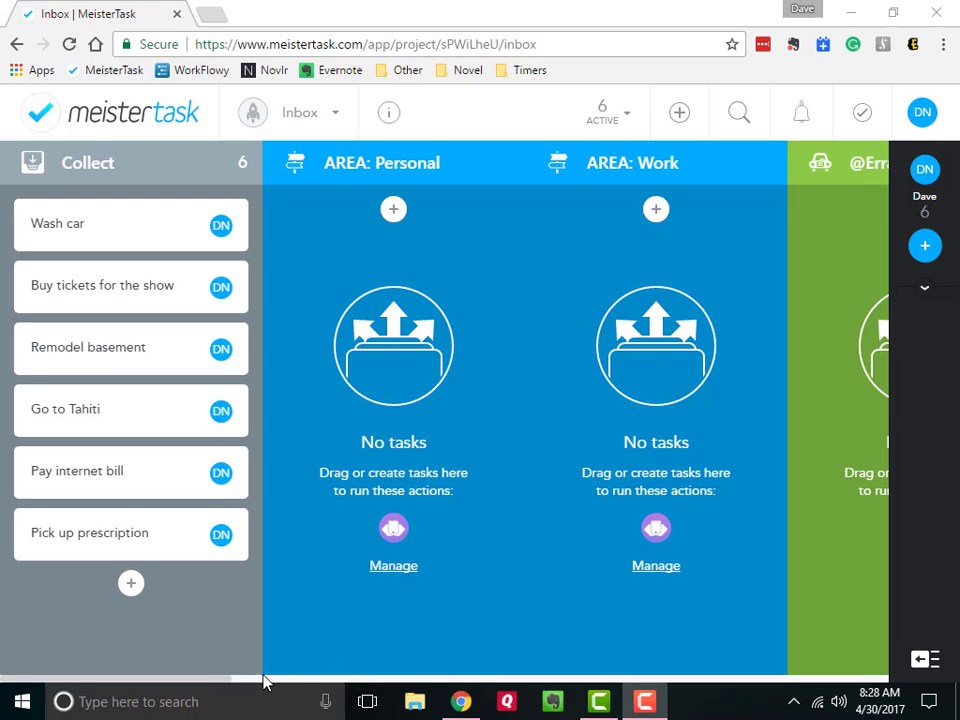
# Step: Look through the Inbox board's sections from Collect across the area, context and energy sections to Done
pyautogui.moveTo(210, 679)
pyautogui.mouseDown()
pyautogui.moveTo(219, 679)
pyautogui.moveTo(211, 682)
pyautogui.mouseUp()
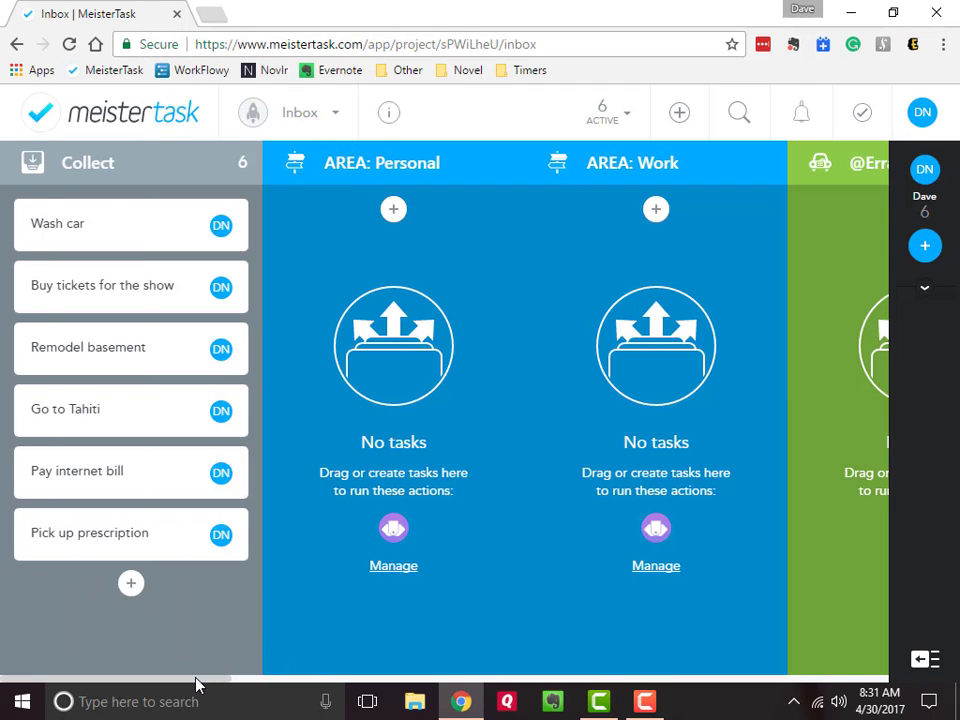
pyautogui.moveTo(197, 683); pyautogui.dragTo(220, 683)
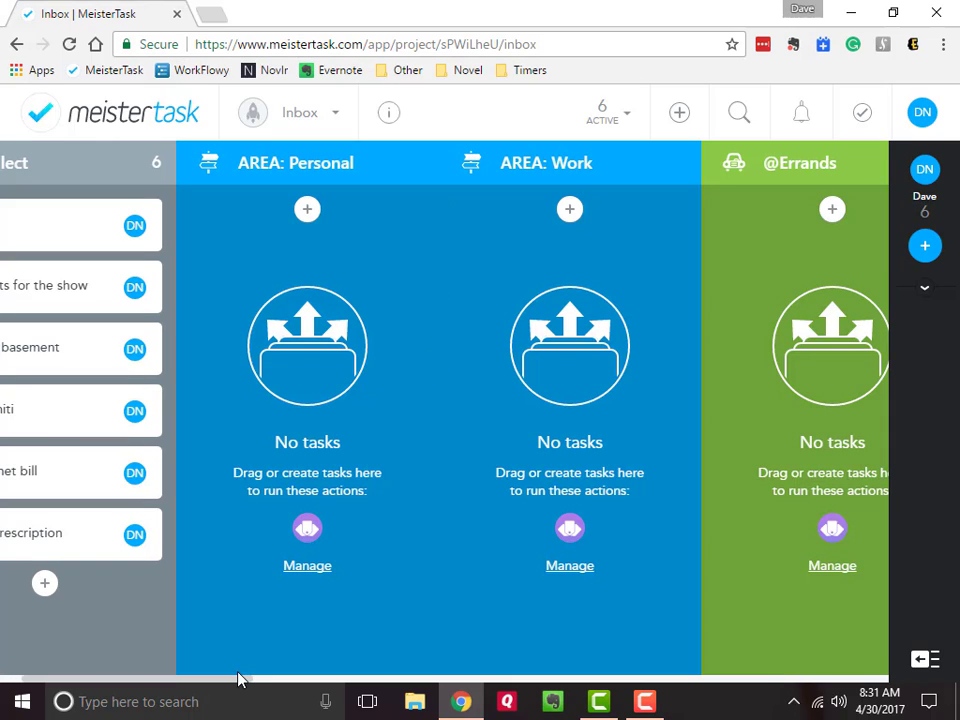
pyautogui.moveTo(236, 680); pyautogui.dragTo(410, 660)
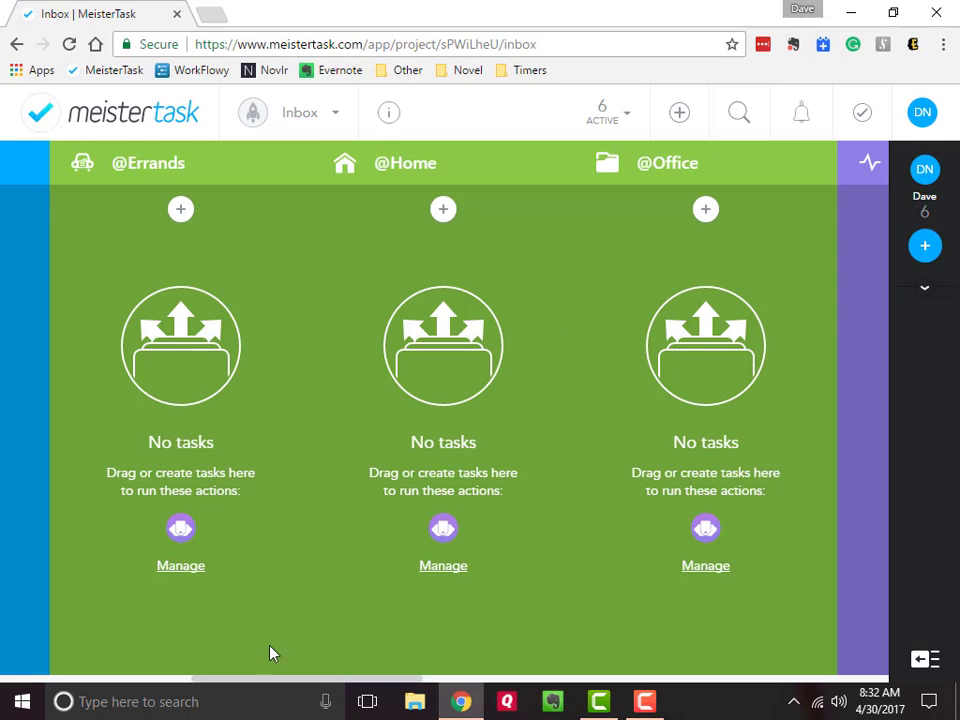
pyautogui.moveTo(262, 678); pyautogui.dragTo(450, 665)
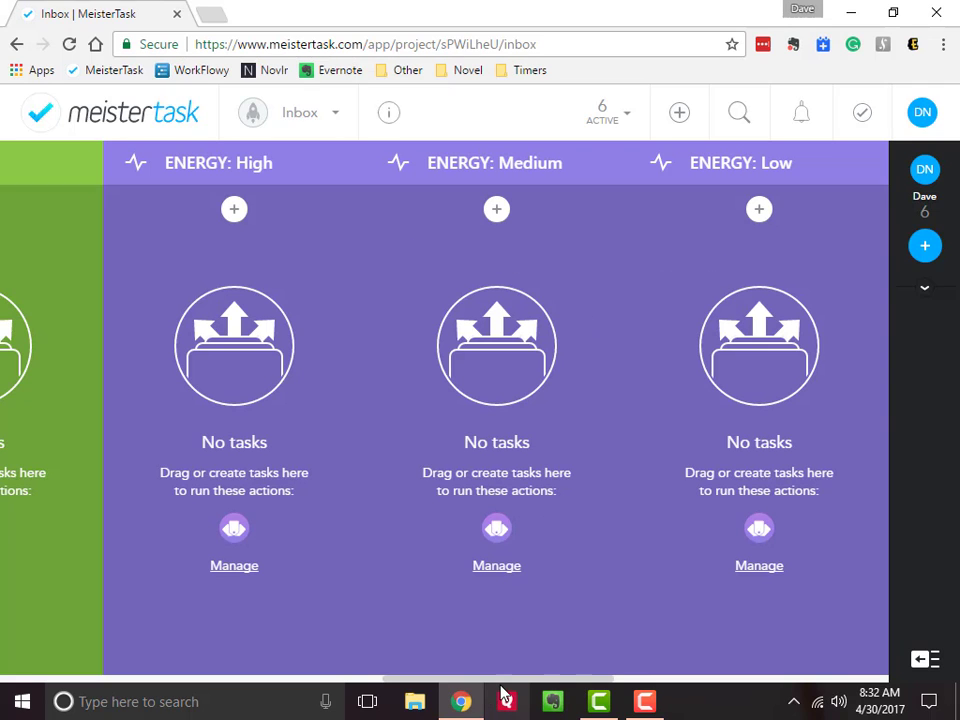
pyautogui.moveTo(506, 680); pyautogui.dragTo(708, 641)
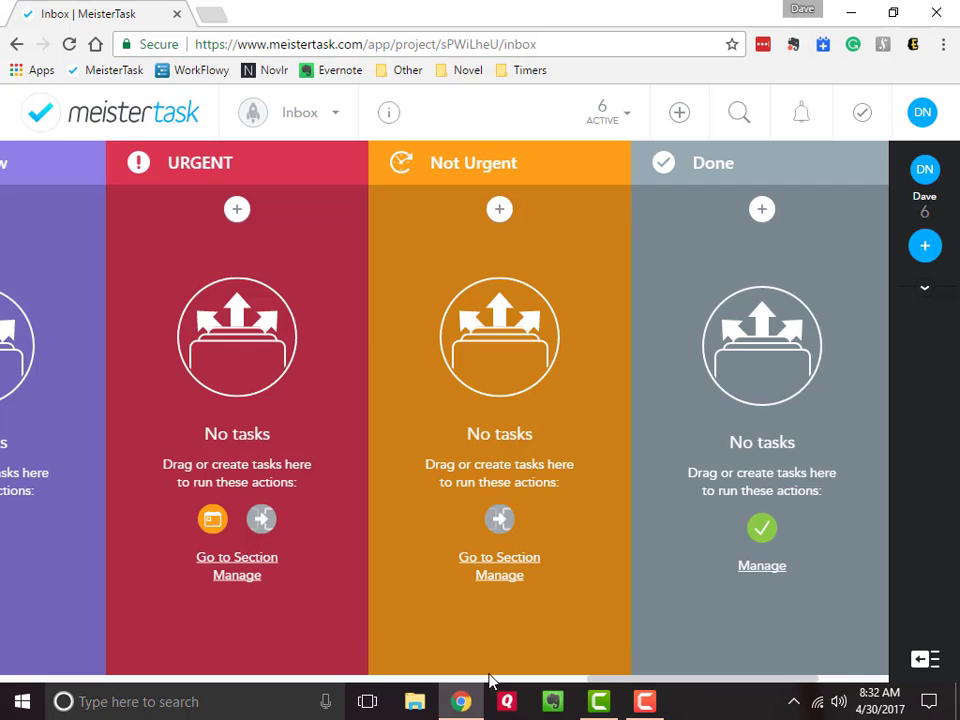
pyautogui.moveTo(621, 686); pyautogui.dragTo(40, 698)
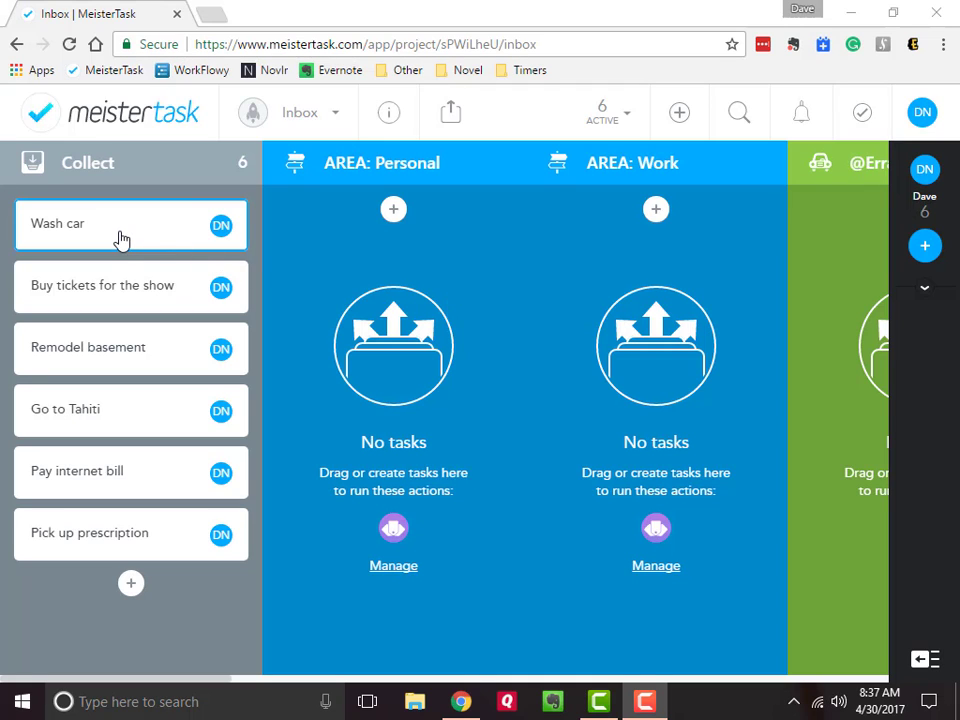
# Step: Move the Wash car task from Collect to AREA: Personal and review the actions defined for that section
pyautogui.moveTo(118, 240); pyautogui.dragTo(392, 248)
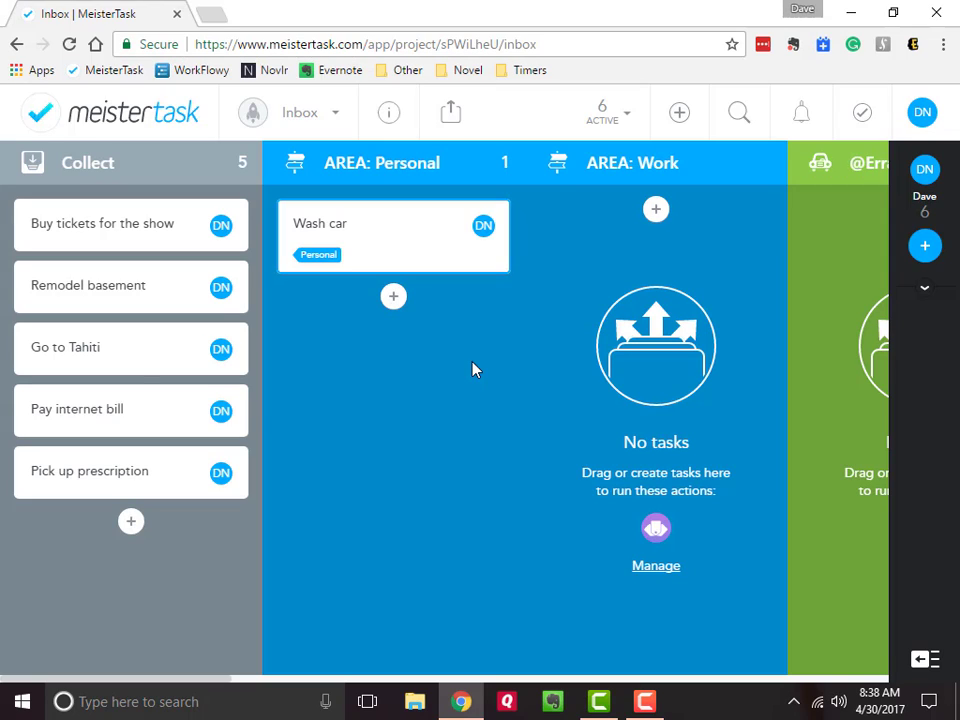
pyautogui.click(485, 164)
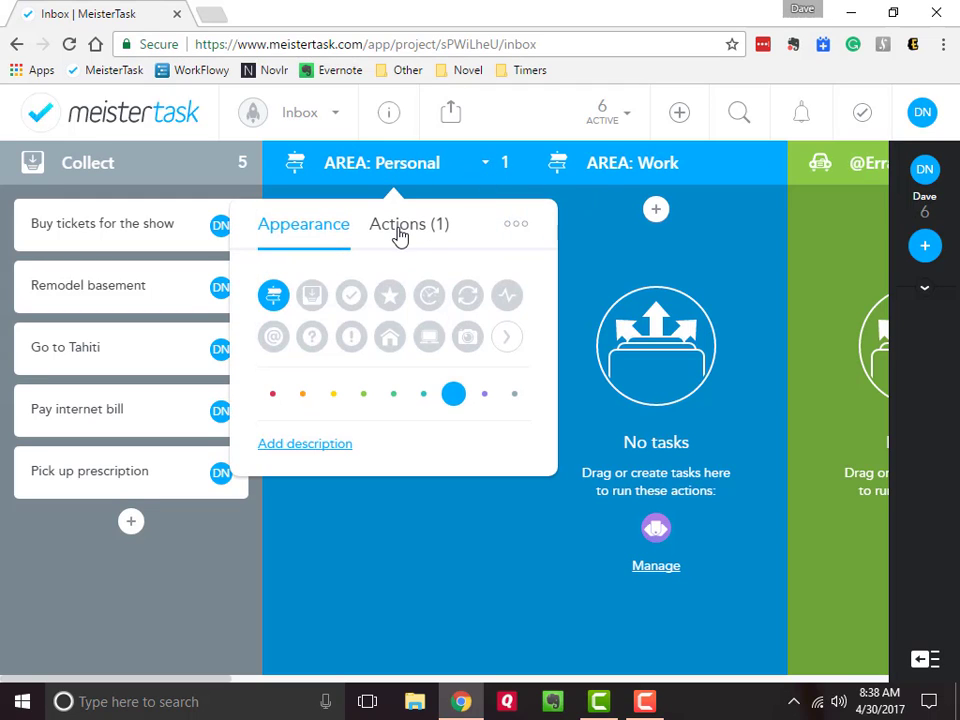
pyautogui.click(400, 228)
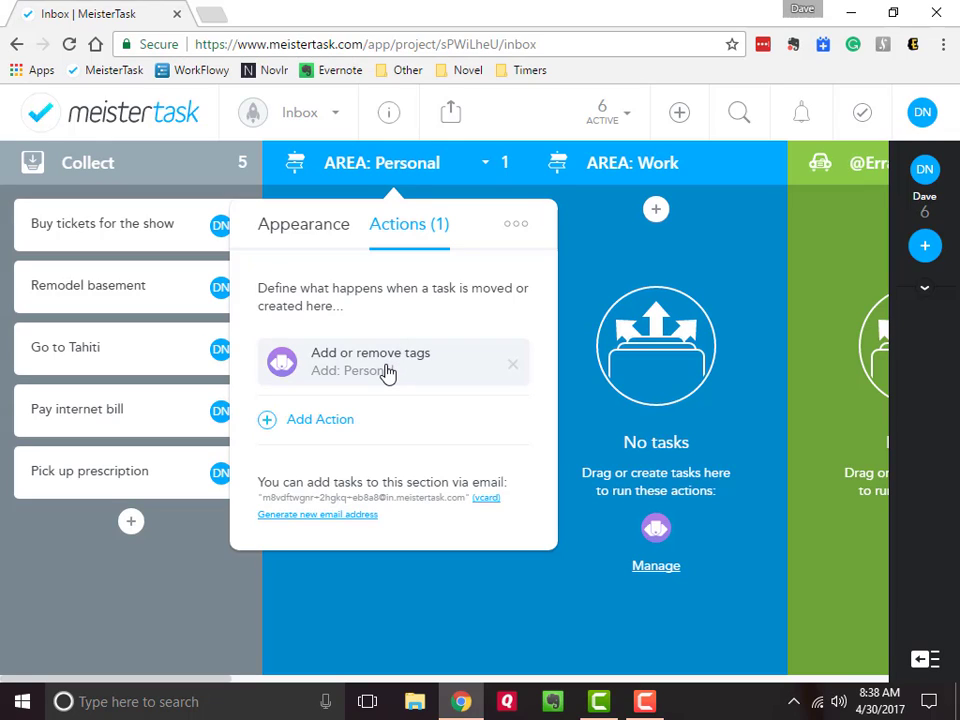
pyautogui.click(488, 618)
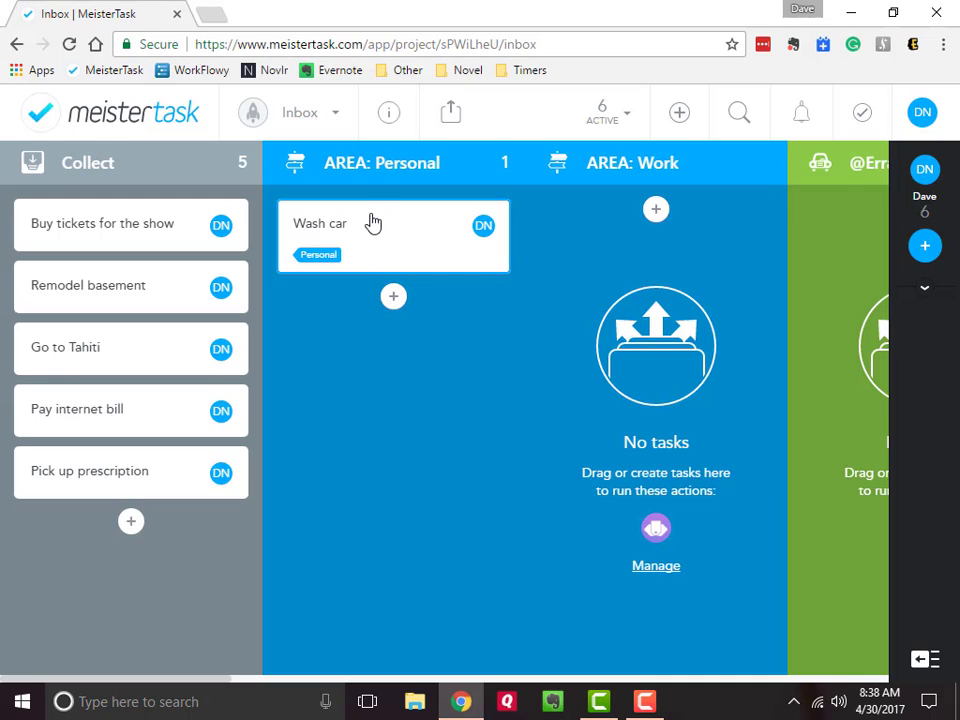
# Step: Move the Wash car task to AREA: Work and remove the Work tag from it in its task details
pyautogui.moveTo(377, 221); pyautogui.dragTo(642, 247)
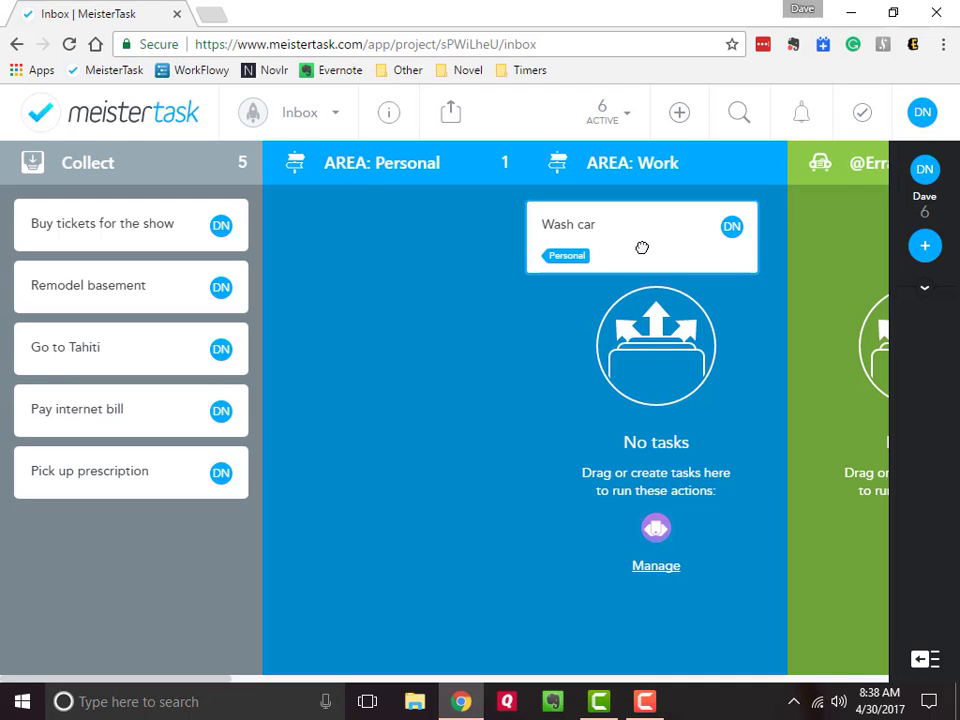
pyautogui.moveTo(642, 247); pyautogui.dragTo(634, 261)
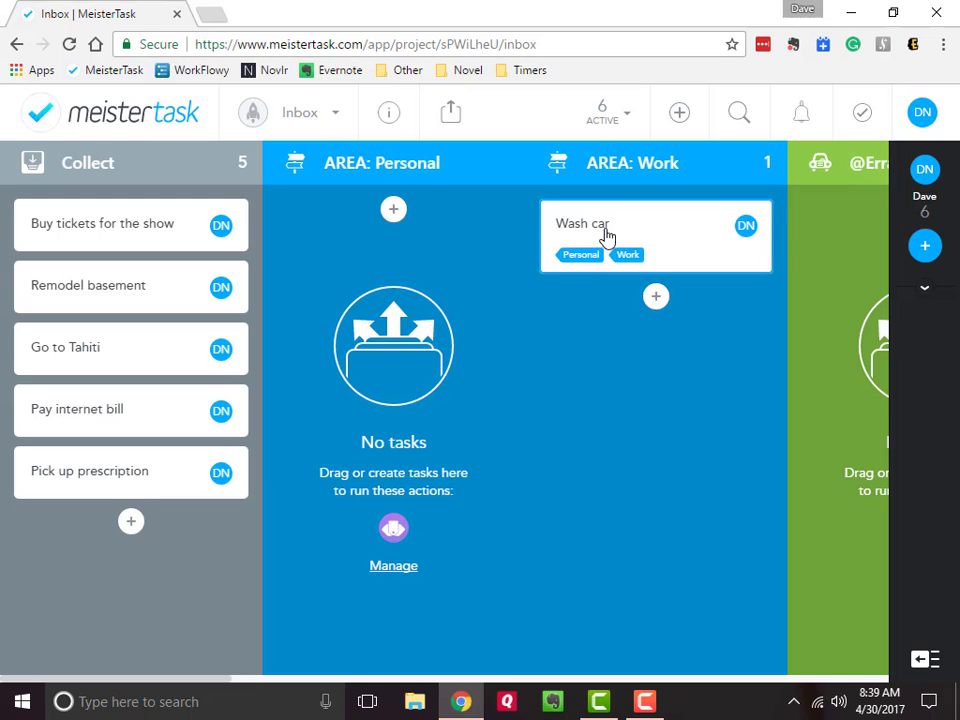
pyautogui.click(605, 235)
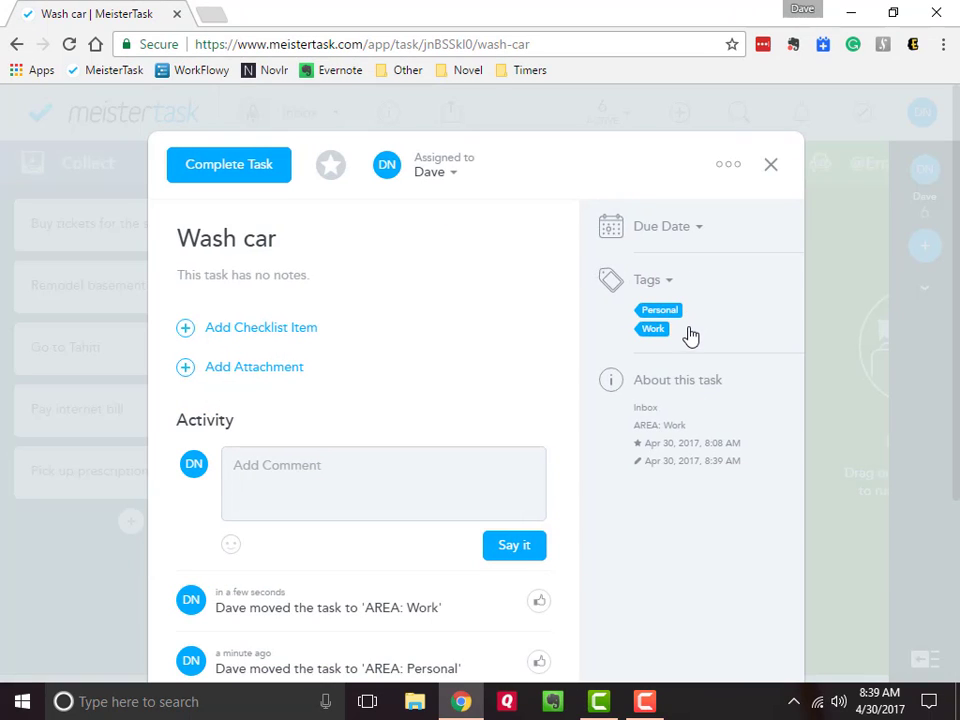
pyautogui.click(690, 335)
pyautogui.scroll(-3, 692, 460)
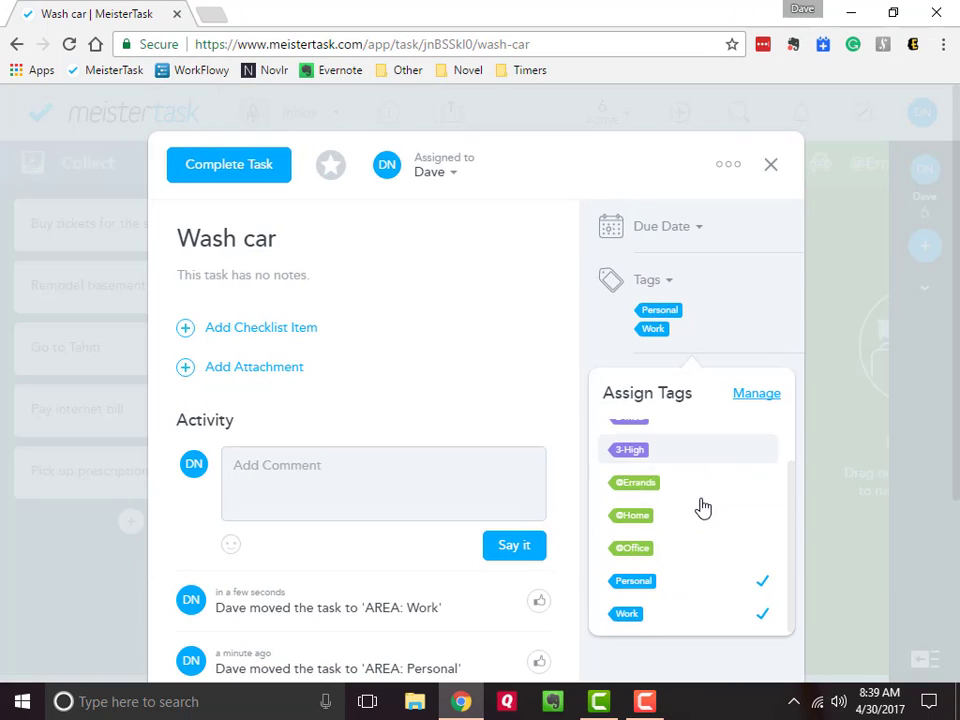
pyautogui.click(658, 624)
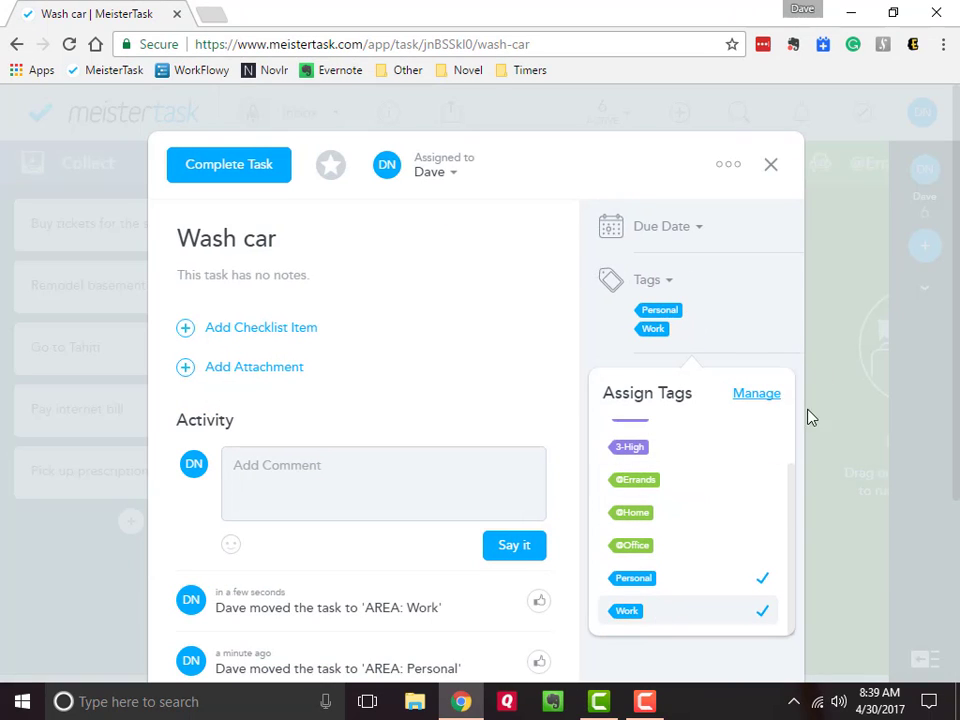
pyautogui.click(772, 173)
pyautogui.click(769, 168)
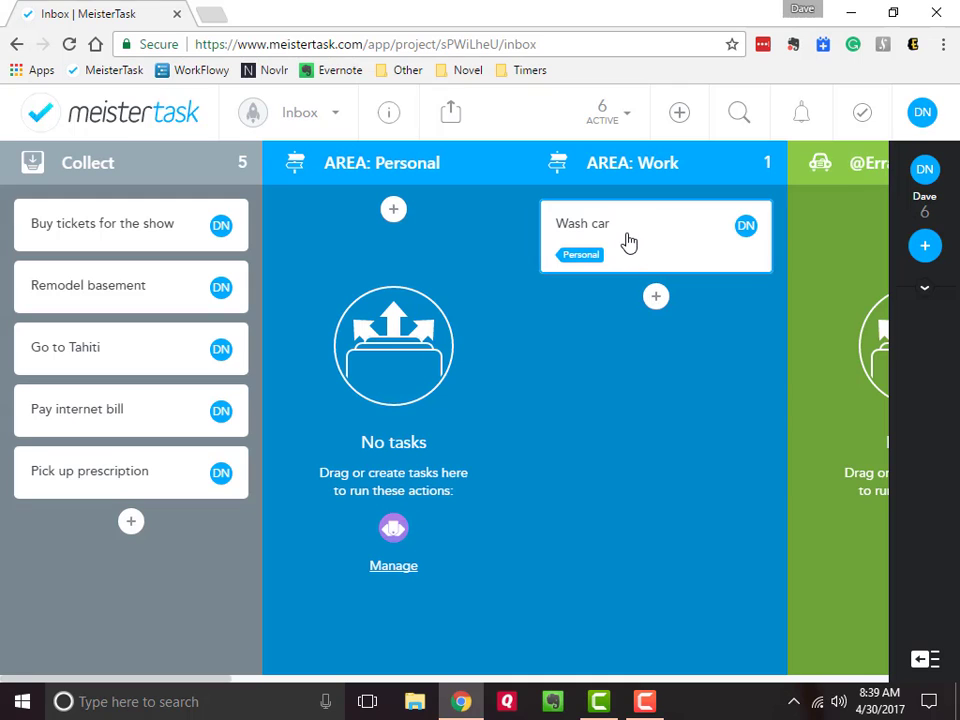
pyautogui.moveTo(628, 240); pyautogui.dragTo(524, 268)
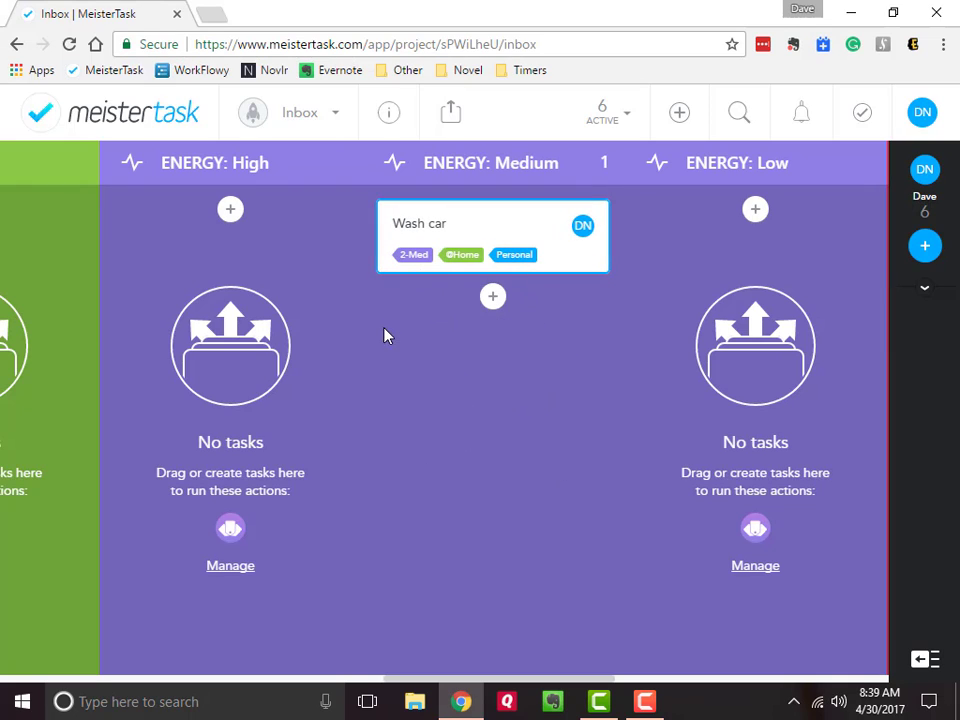
pyautogui.moveTo(456, 223); pyautogui.dragTo(241, 241)
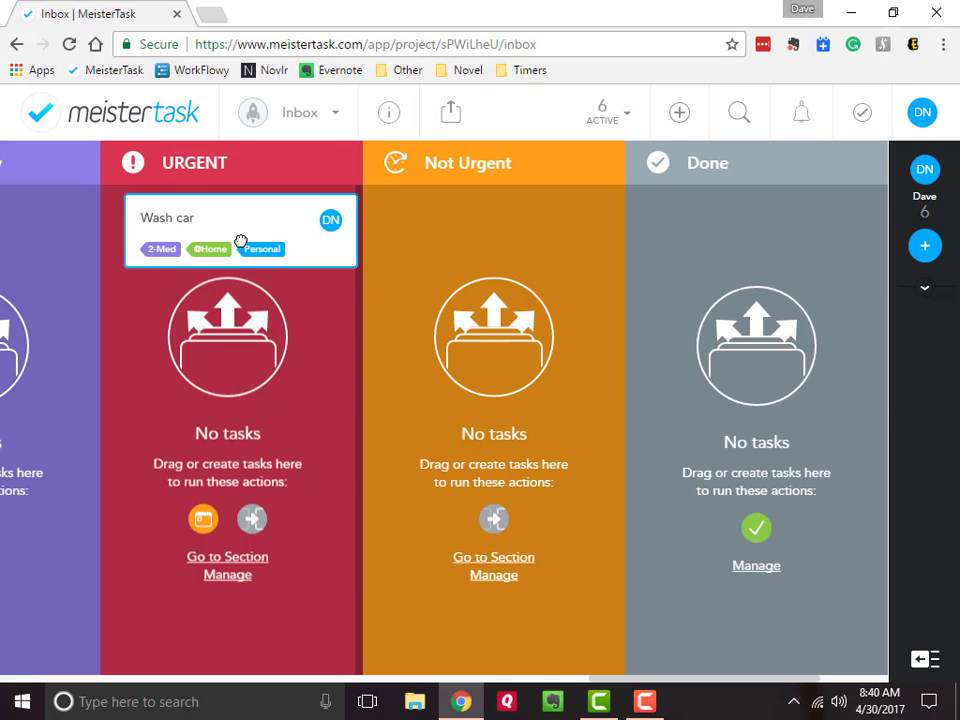
pyautogui.moveTo(241, 241); pyautogui.dragTo(235, 240)
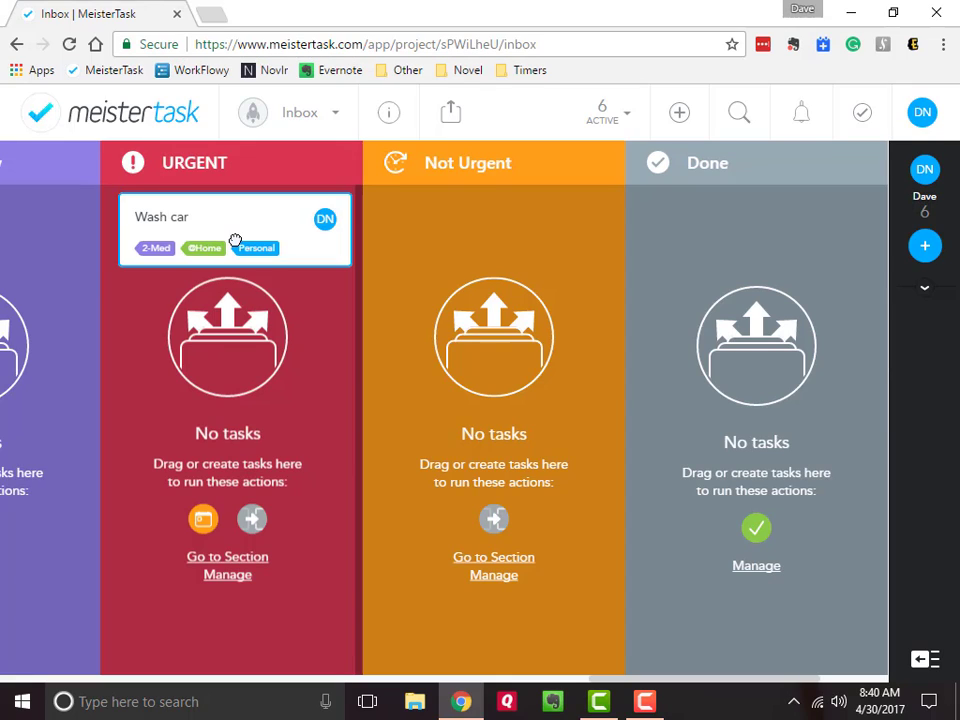
pyautogui.moveTo(235, 241); pyautogui.dragTo(500, 245)
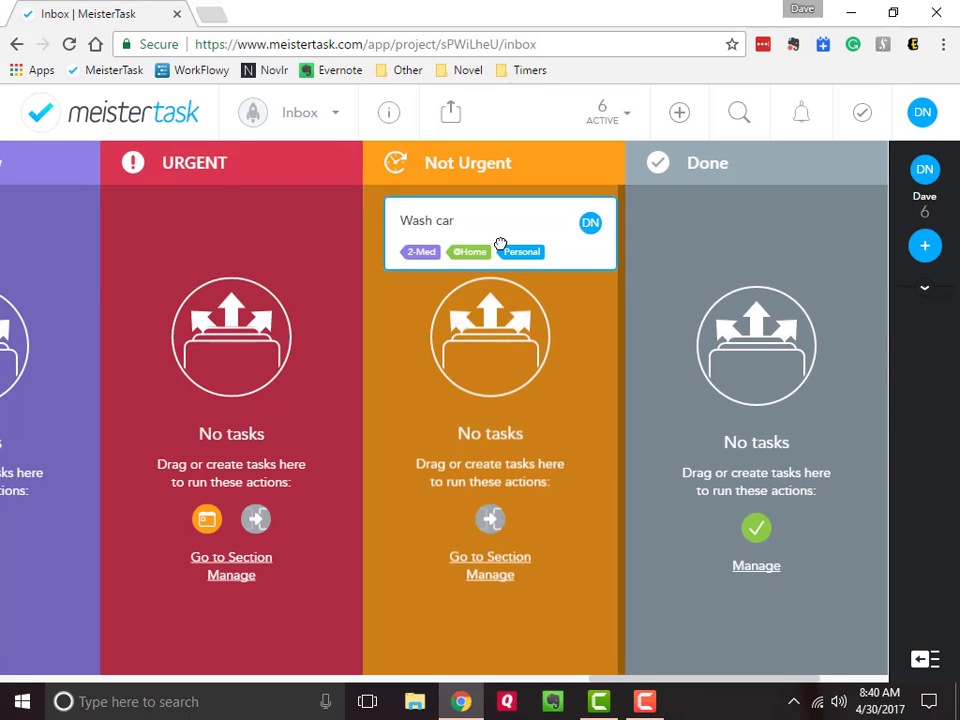
pyautogui.moveTo(500, 245); pyautogui.dragTo(497, 256)
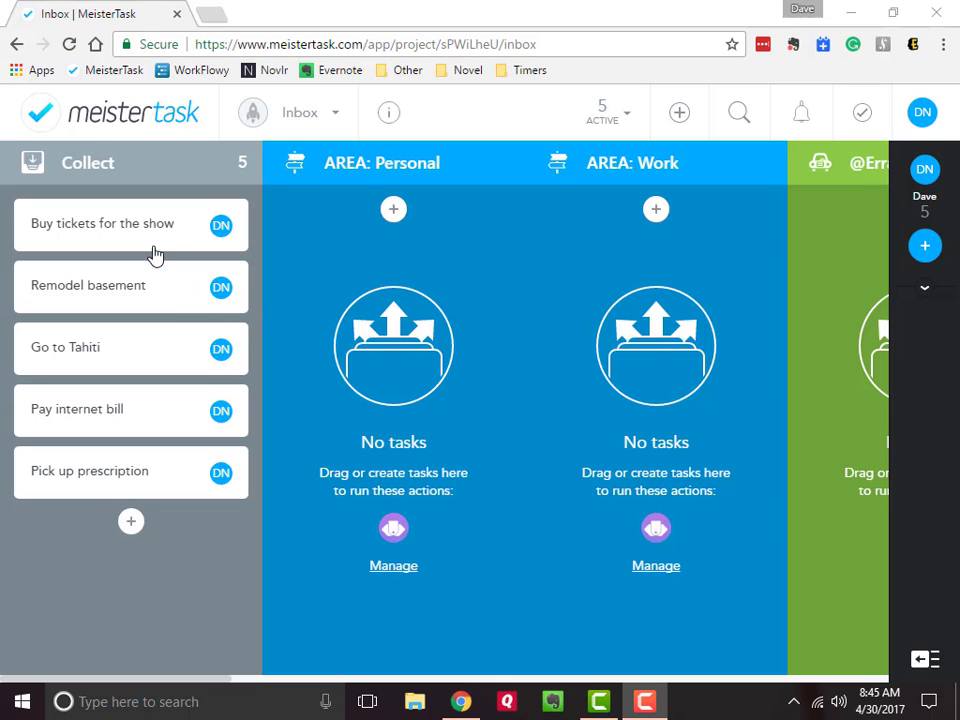
# Step: Move all five remaining Collect tasks, from Buy tickets for the show to Pick up prescription, into AREA: Personal
pyautogui.moveTo(137, 225); pyautogui.dragTo(319, 332)
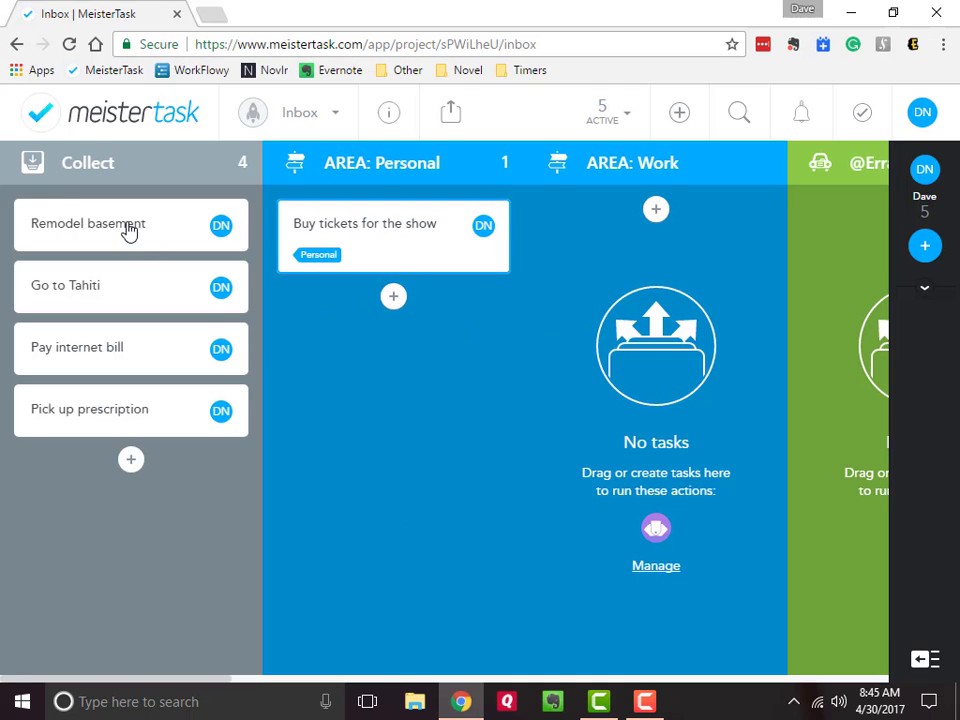
pyautogui.moveTo(140, 228); pyautogui.dragTo(388, 330)
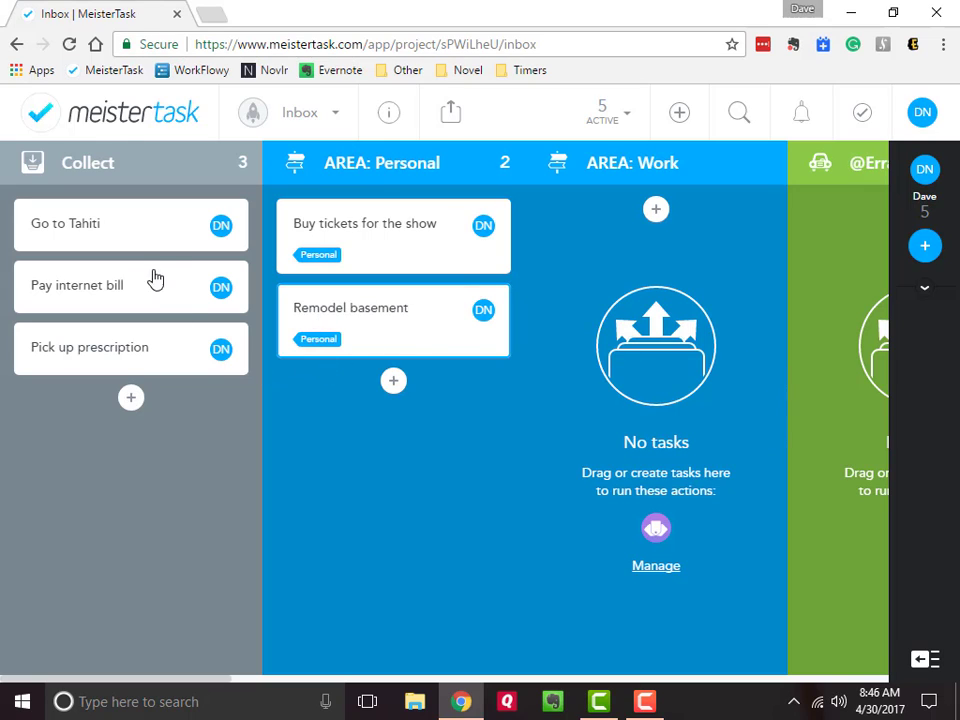
pyautogui.moveTo(131, 238); pyautogui.dragTo(401, 426)
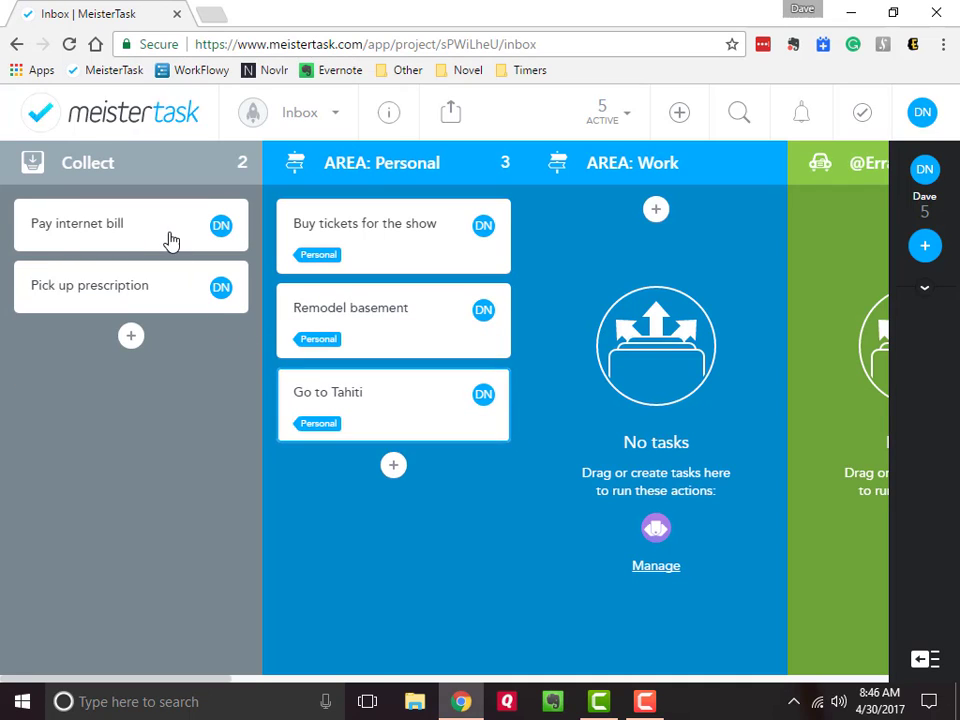
pyautogui.moveTo(169, 240); pyautogui.dragTo(401, 499)
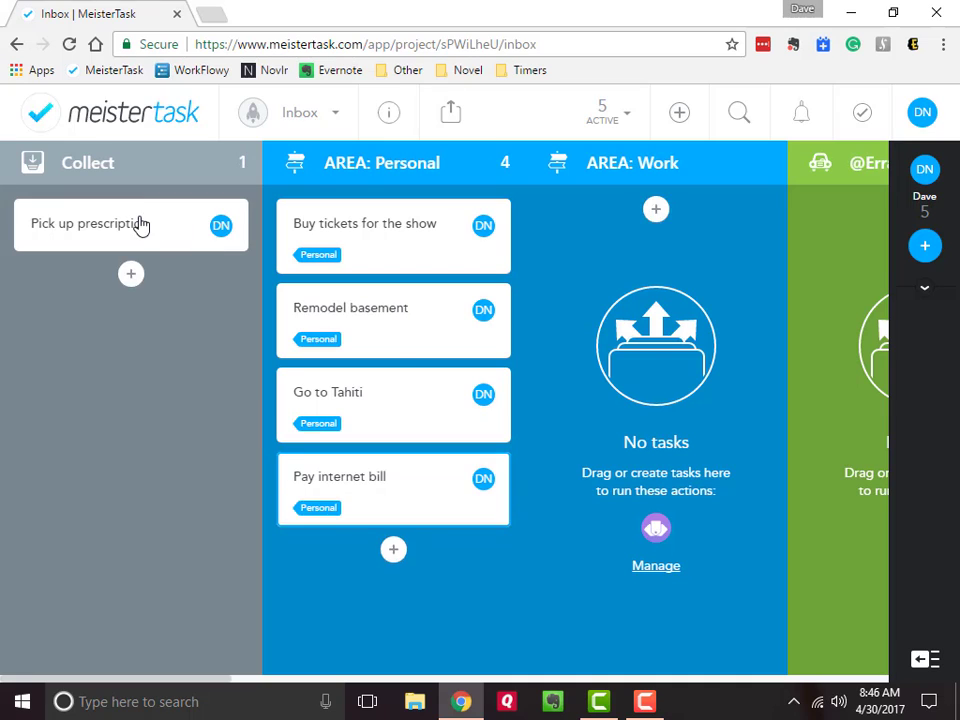
pyautogui.moveTo(139, 225); pyautogui.dragTo(390, 594)
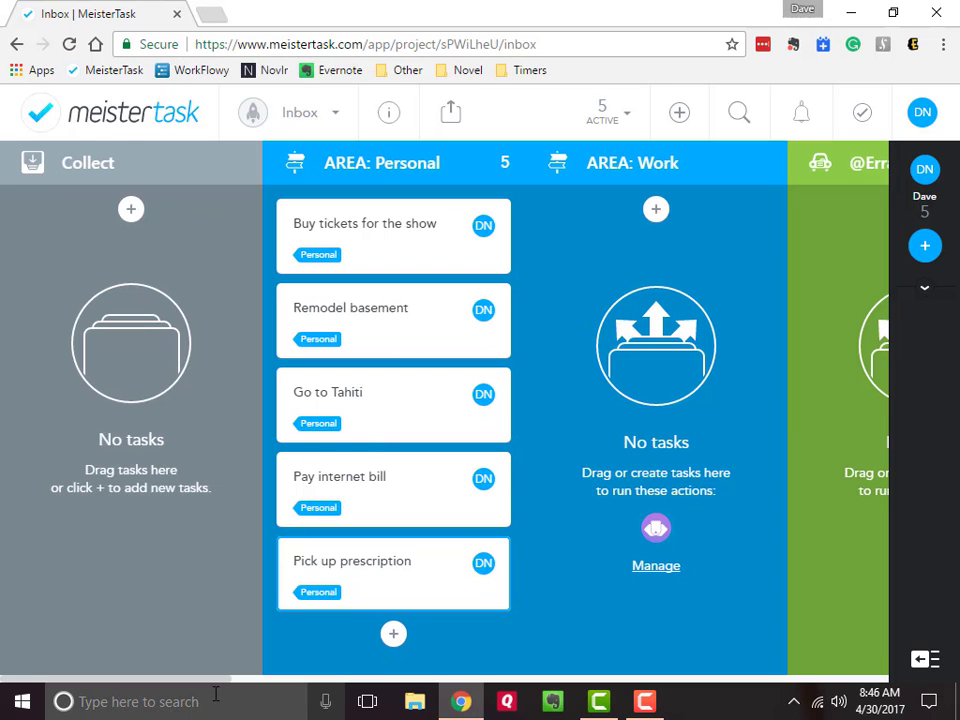
pyautogui.moveTo(221, 686); pyautogui.dragTo(300, 681)
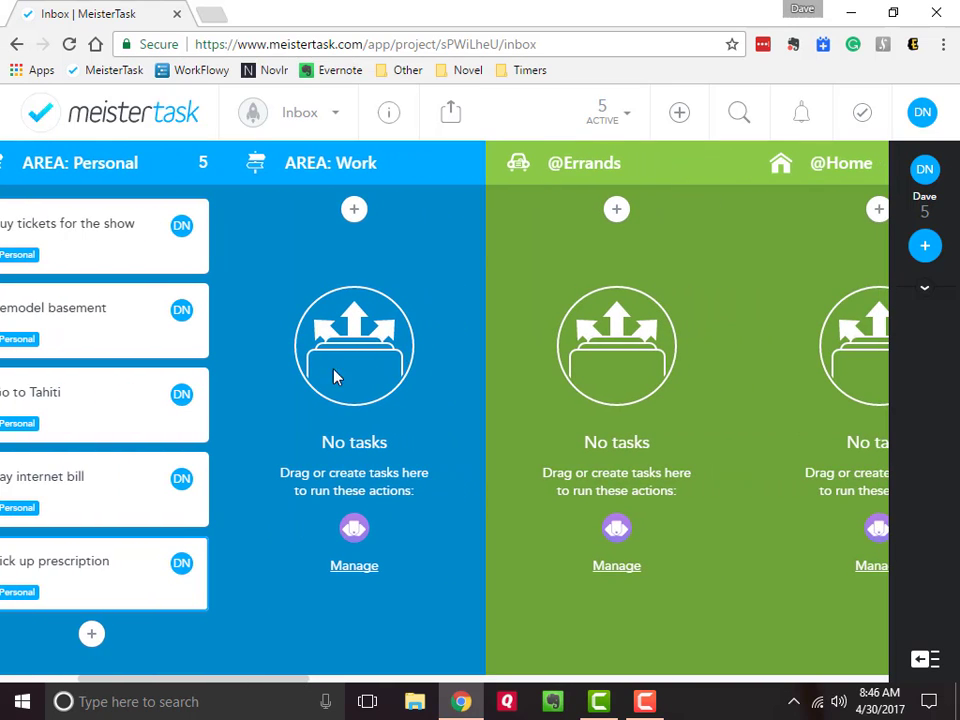
pyautogui.moveTo(305, 318); pyautogui.dragTo(322, 253)
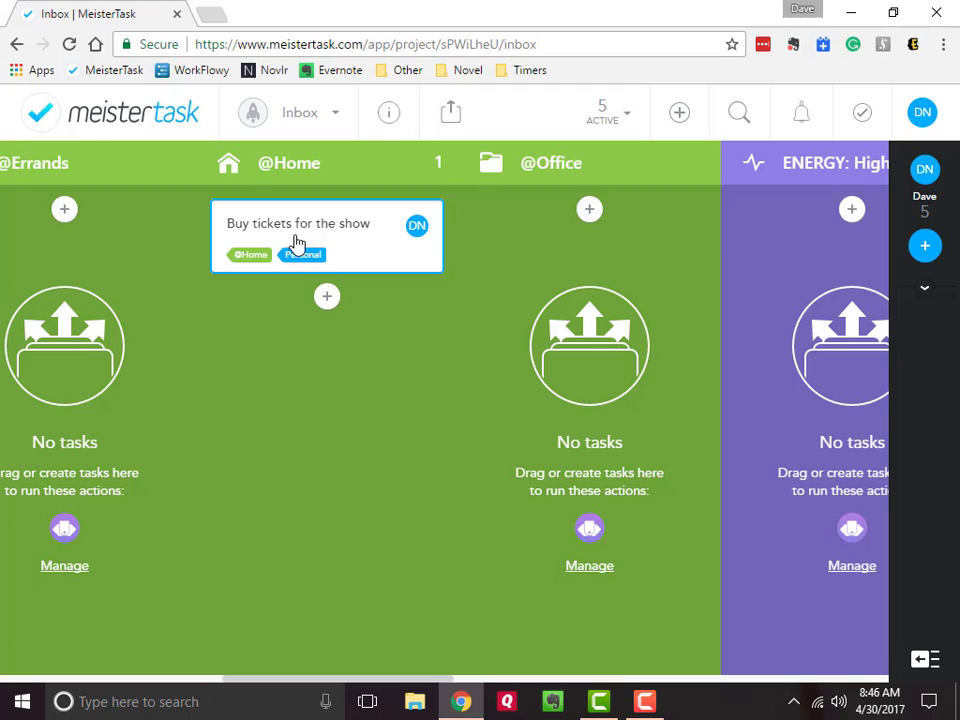
pyautogui.moveTo(328, 242); pyautogui.dragTo(585, 246)
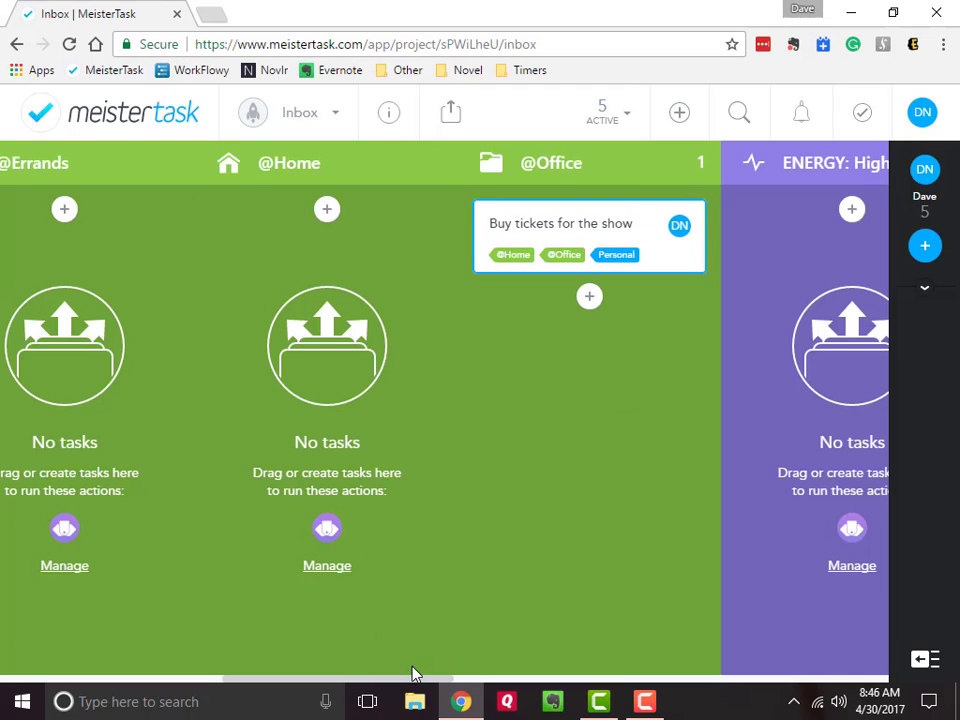
pyautogui.moveTo(415, 678); pyautogui.dragTo(238, 668)
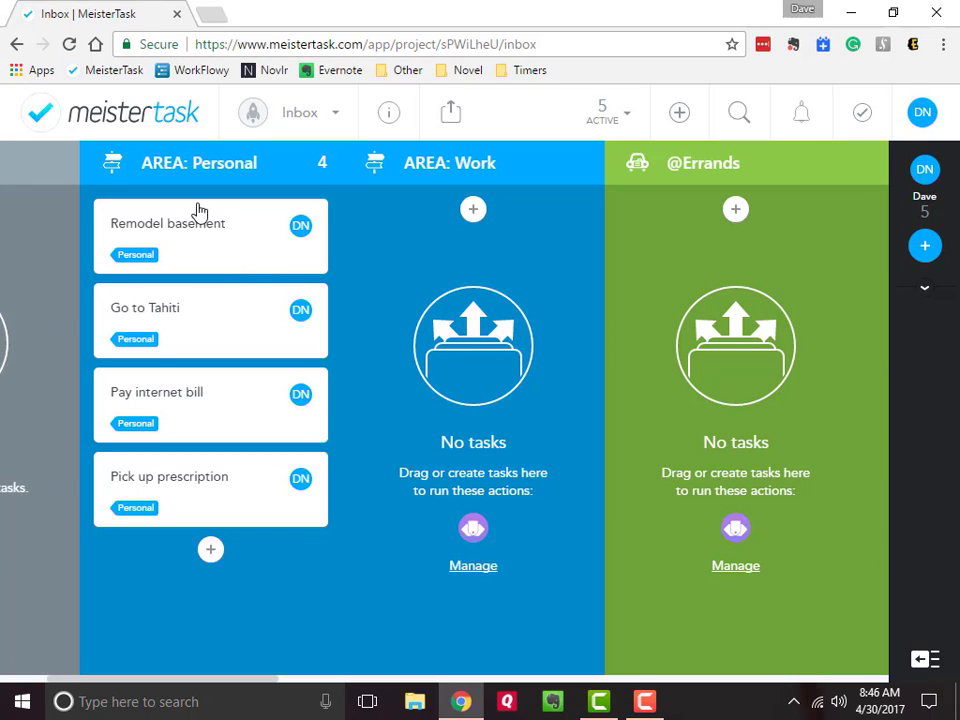
pyautogui.moveTo(300, 256); pyautogui.dragTo(500, 330)
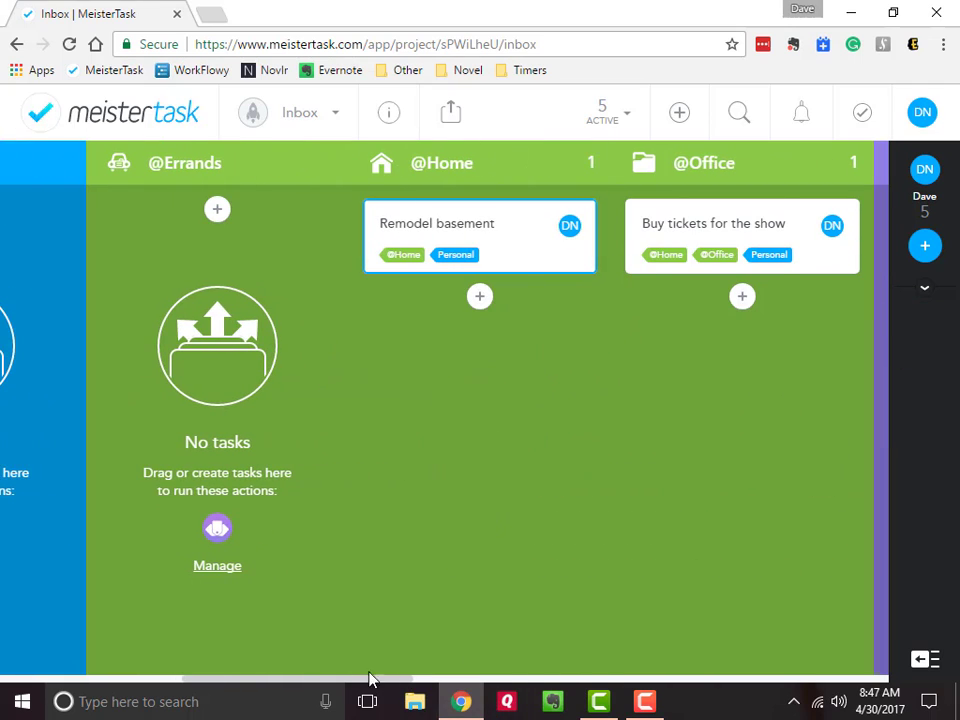
pyautogui.moveTo(369, 681); pyautogui.dragTo(272, 681)
pyautogui.moveTo(261, 242); pyautogui.dragTo(549, 431)
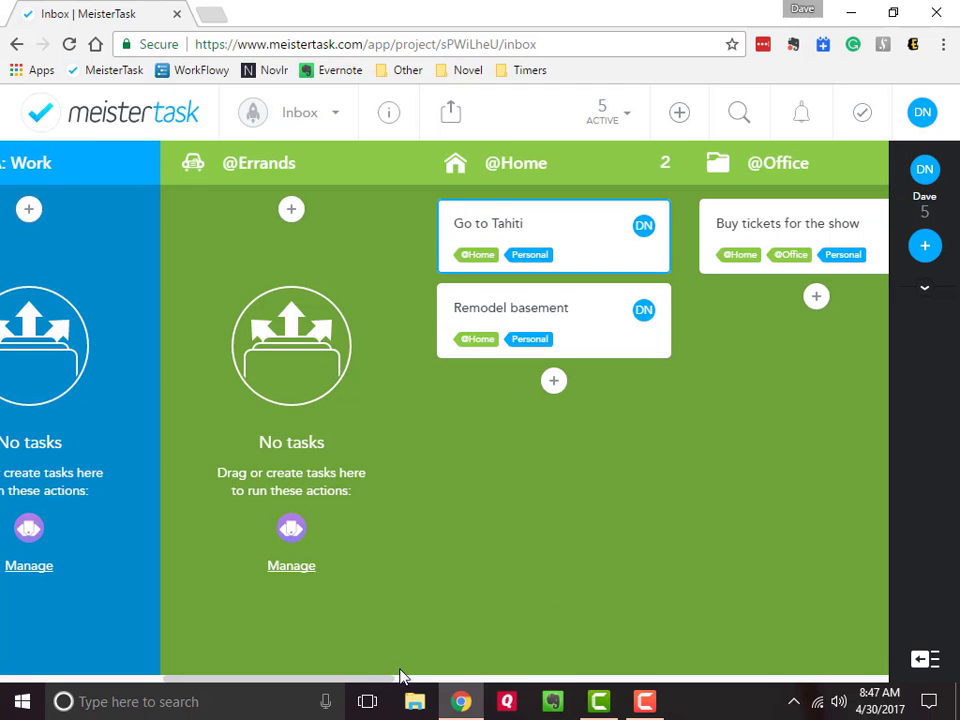
pyautogui.moveTo(328, 679); pyautogui.dragTo(246, 682)
pyautogui.moveTo(118, 257); pyautogui.dragTo(630, 460)
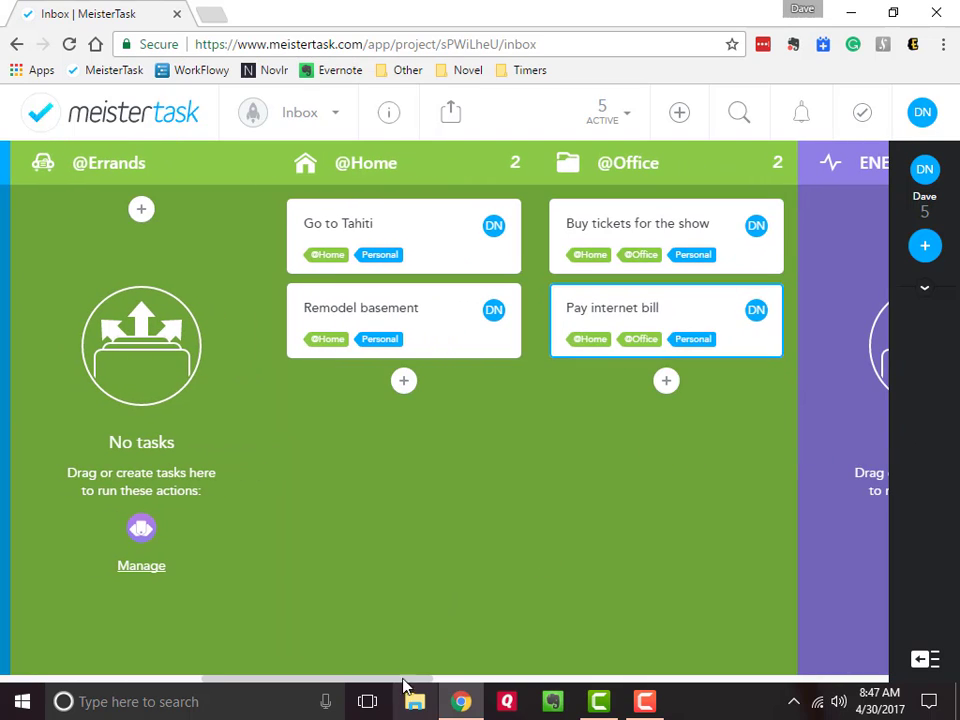
pyautogui.moveTo(403, 679); pyautogui.dragTo(248, 667)
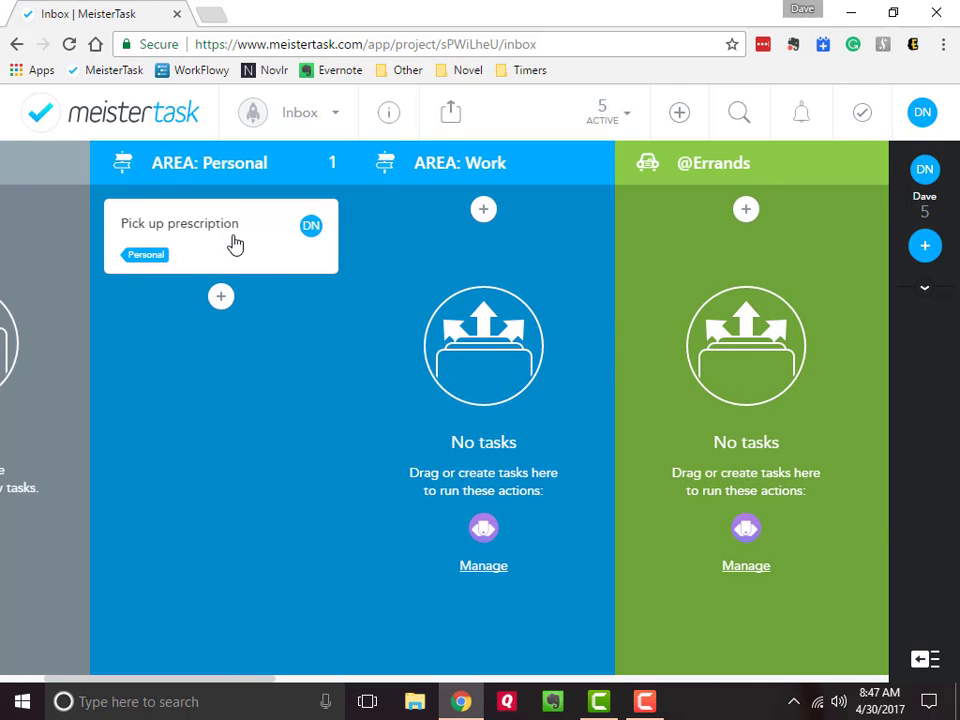
pyautogui.moveTo(236, 242); pyautogui.dragTo(700, 278)
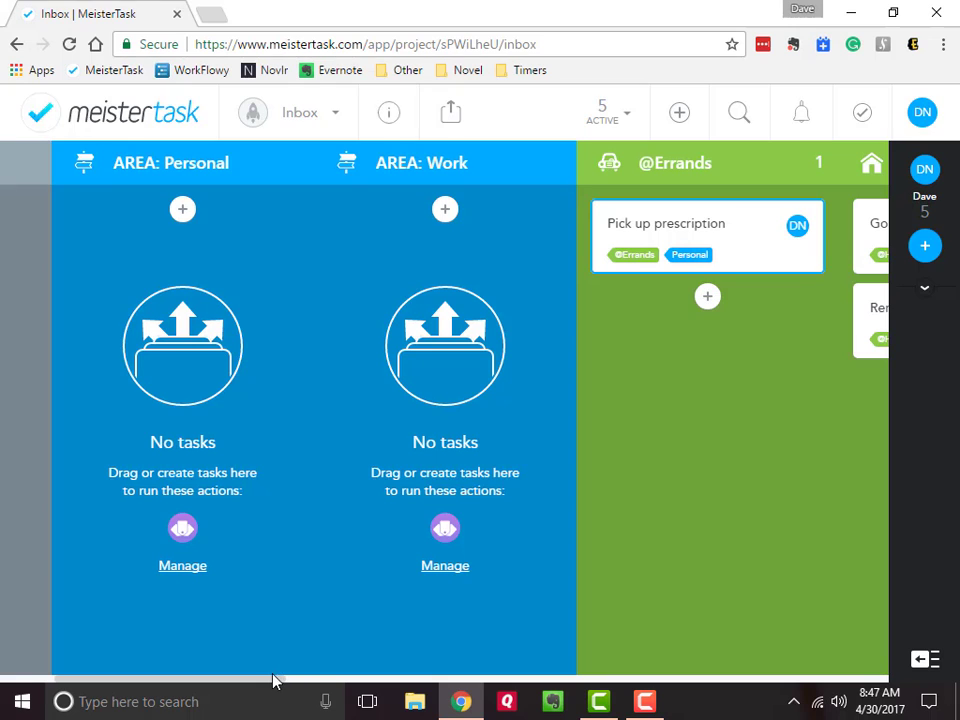
# Step: Open the Backlog project and look through its sections from To Process to Done
pyautogui.moveTo(272, 681); pyautogui.dragTo(482, 675)
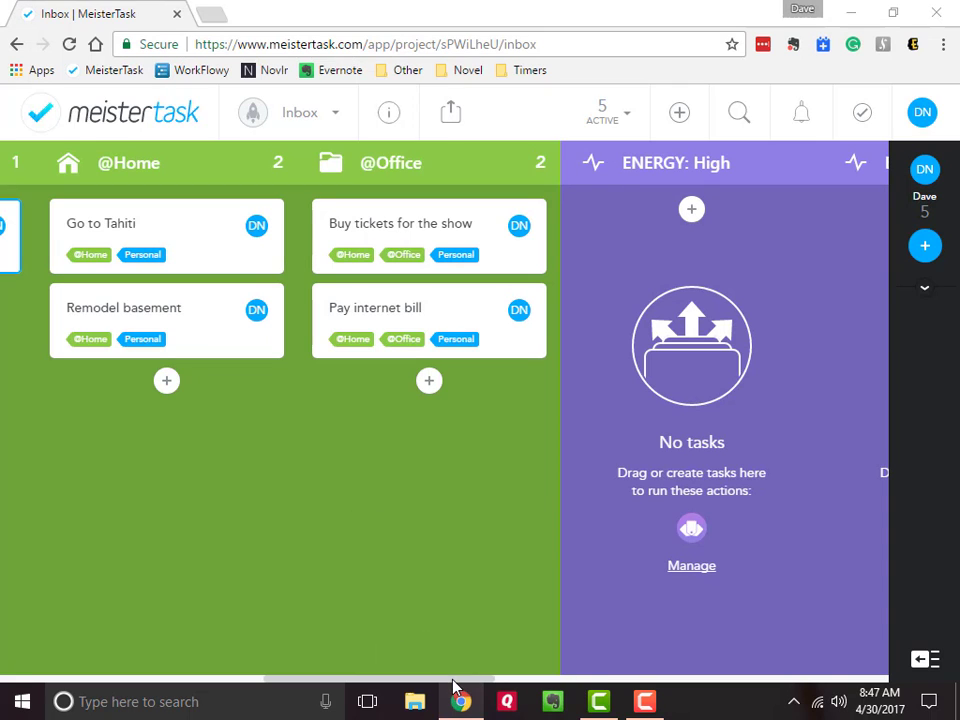
pyautogui.moveTo(471, 681); pyautogui.dragTo(793, 688)
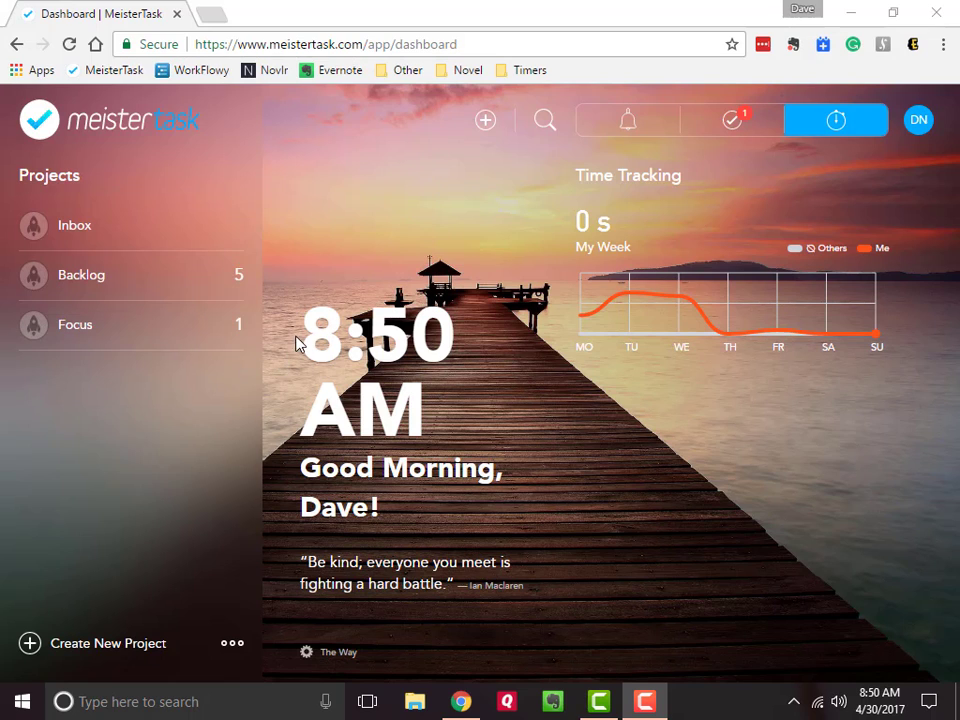
pyautogui.click(86, 278)
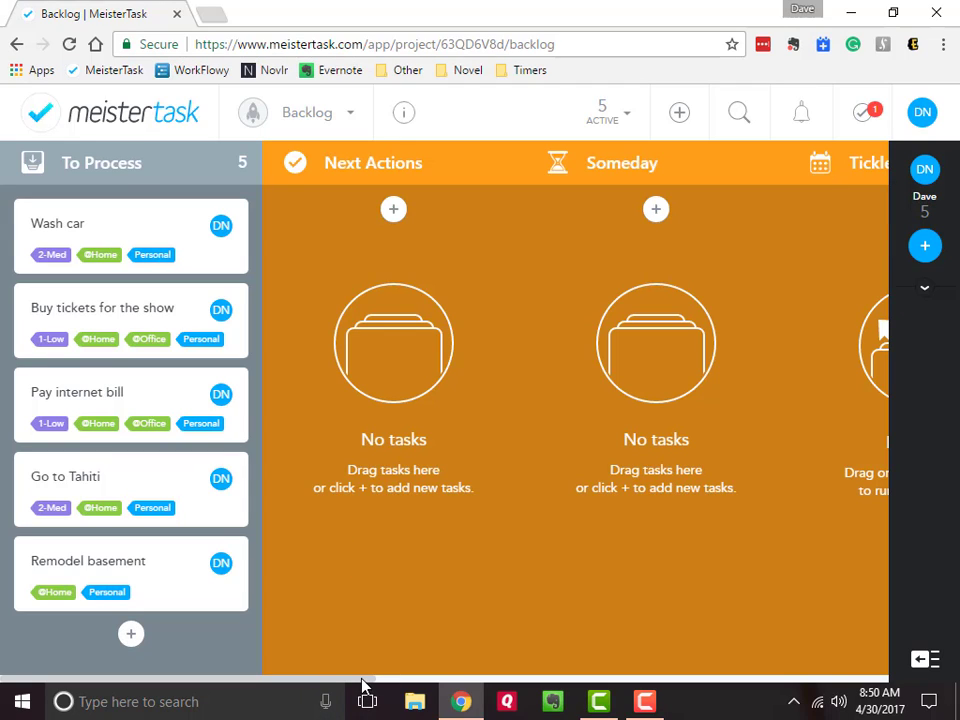
pyautogui.moveTo(362, 684); pyautogui.dragTo(786, 714)
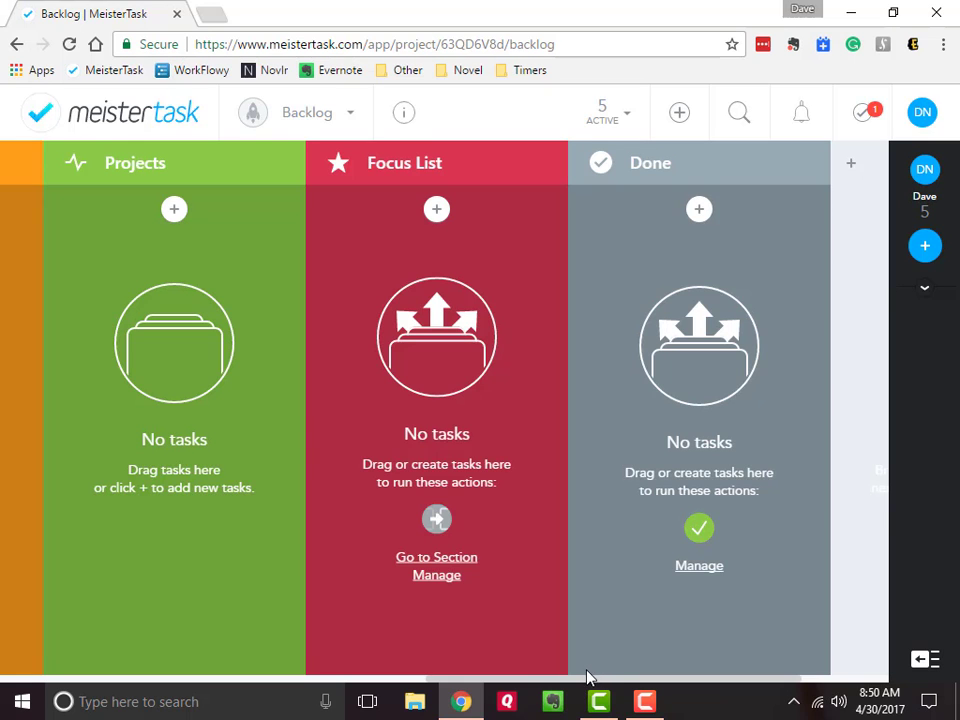
pyautogui.moveTo(597, 689); pyautogui.dragTo(100, 634)
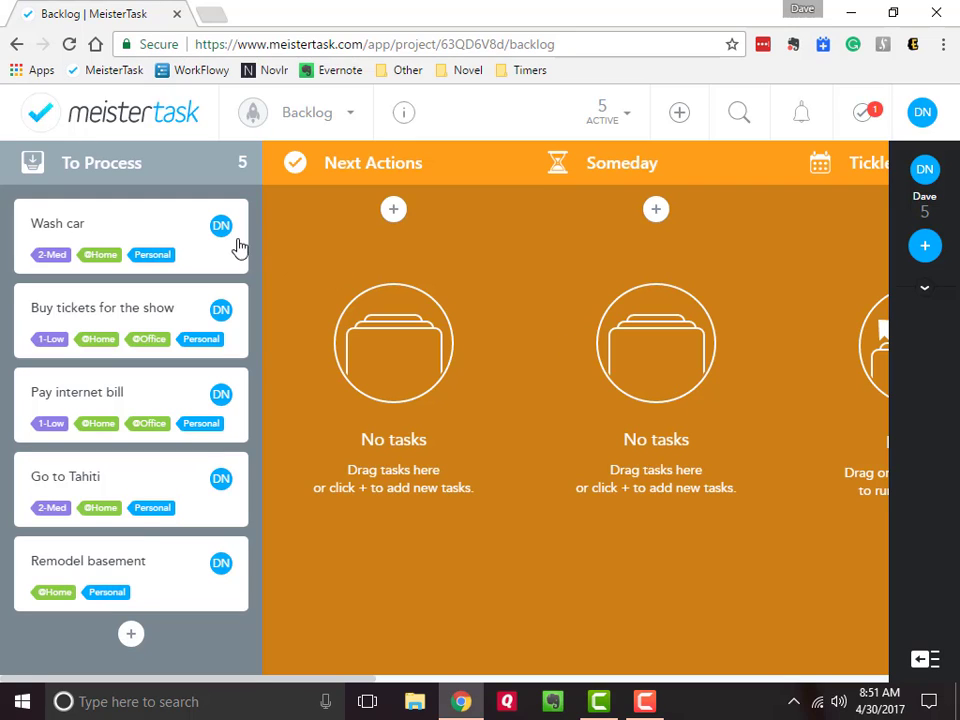
# Step: Move Wash car from To Process to Next Actions, and Buy tickets for the show to Tickler
pyautogui.moveTo(131, 232); pyautogui.dragTo(360, 292)
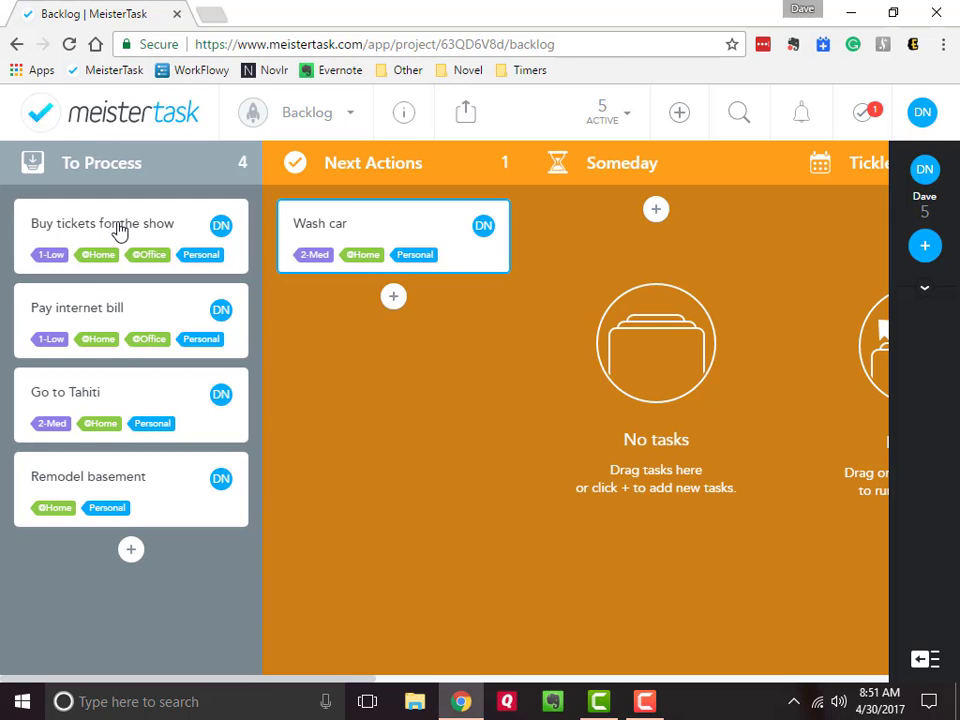
pyautogui.moveTo(111, 229); pyautogui.dragTo(598, 245)
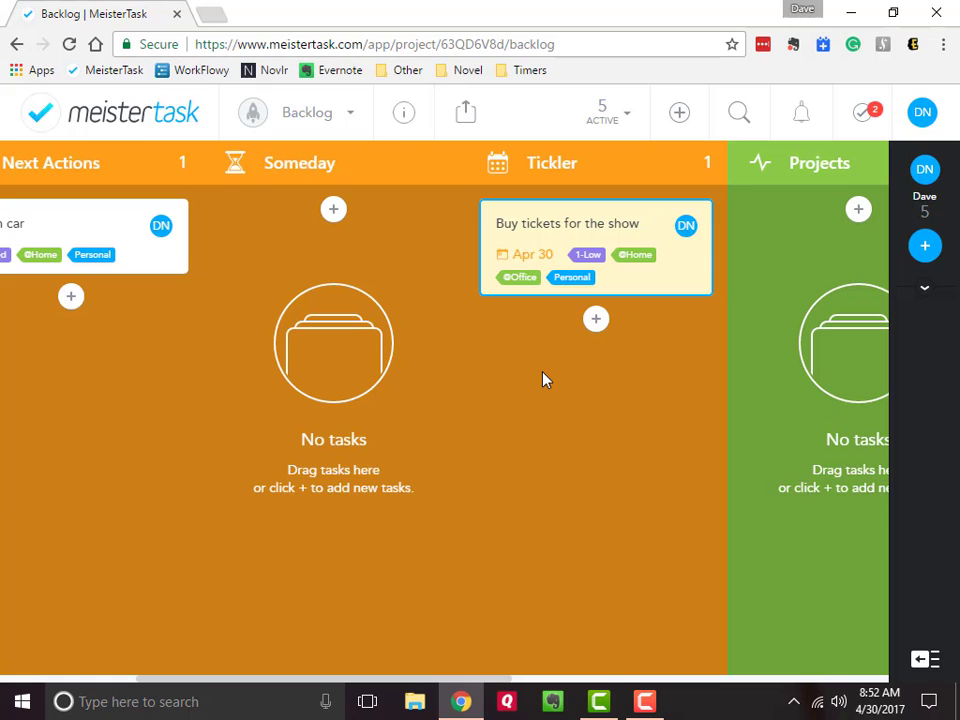
# Step: Set the due date of the Buy tickets for the show task to Jun 1, 2017
pyautogui.click(557, 228)
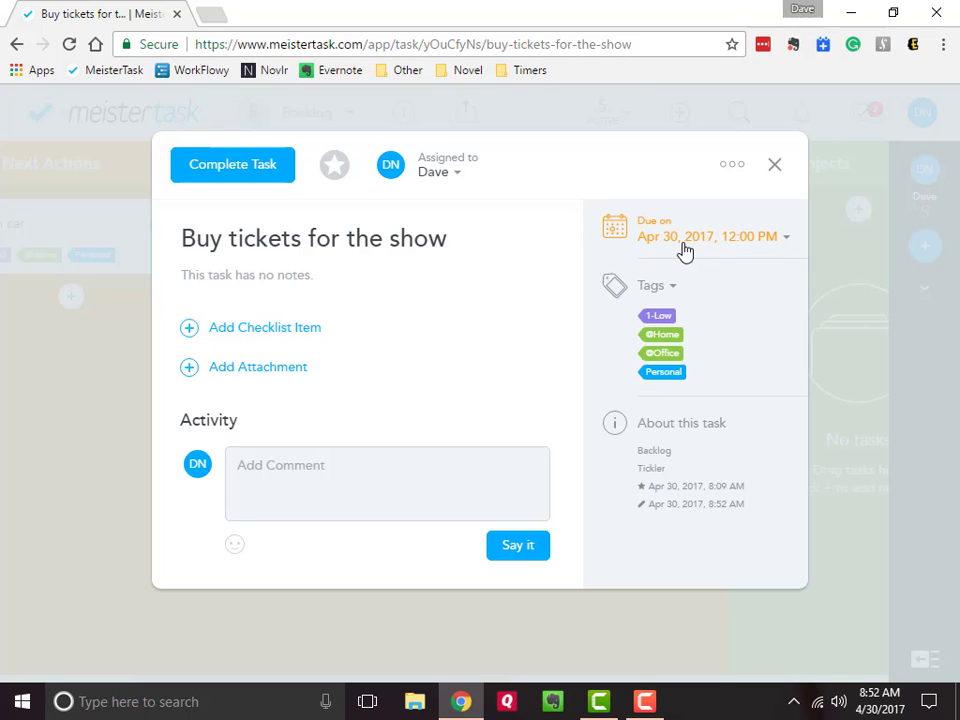
pyautogui.click(785, 238)
pyautogui.click(824, 302)
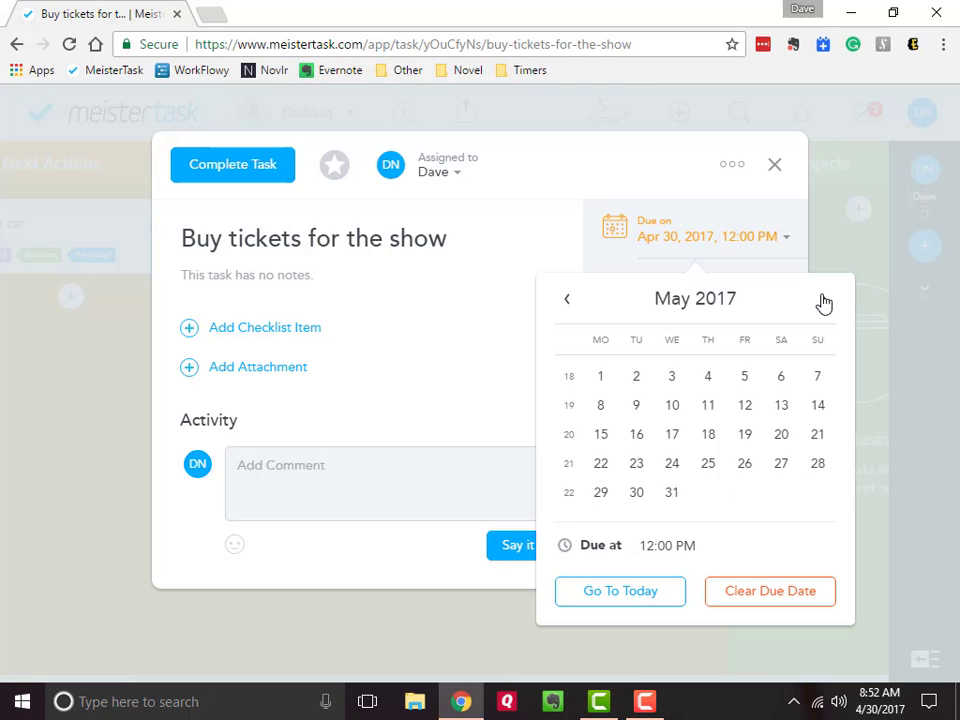
pyautogui.click(824, 302)
pyautogui.click(712, 383)
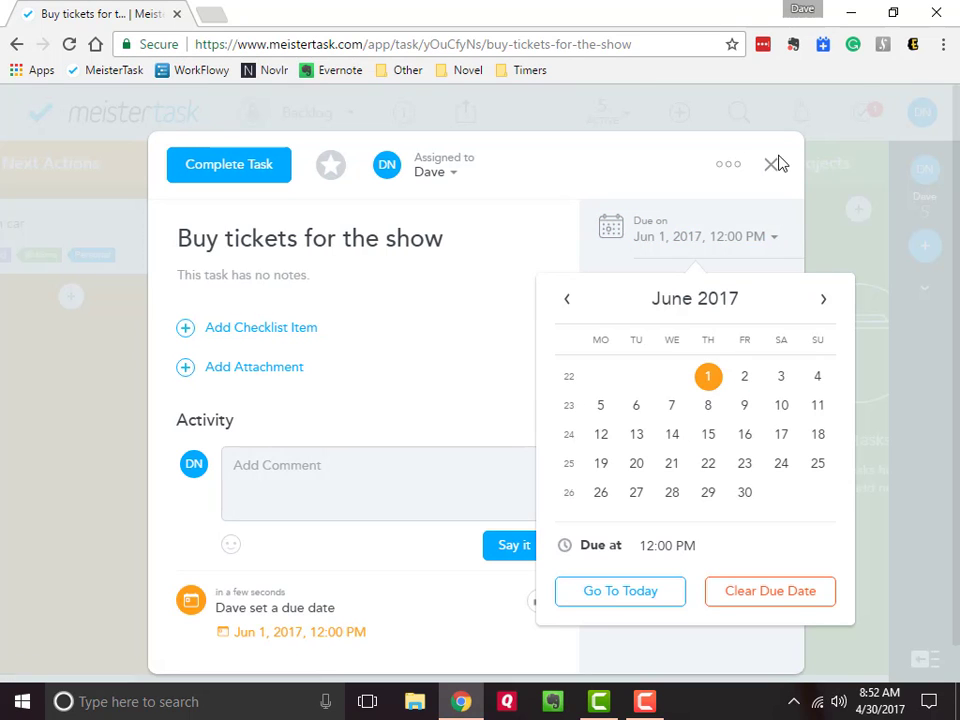
pyautogui.click(687, 160)
pyautogui.click(772, 167)
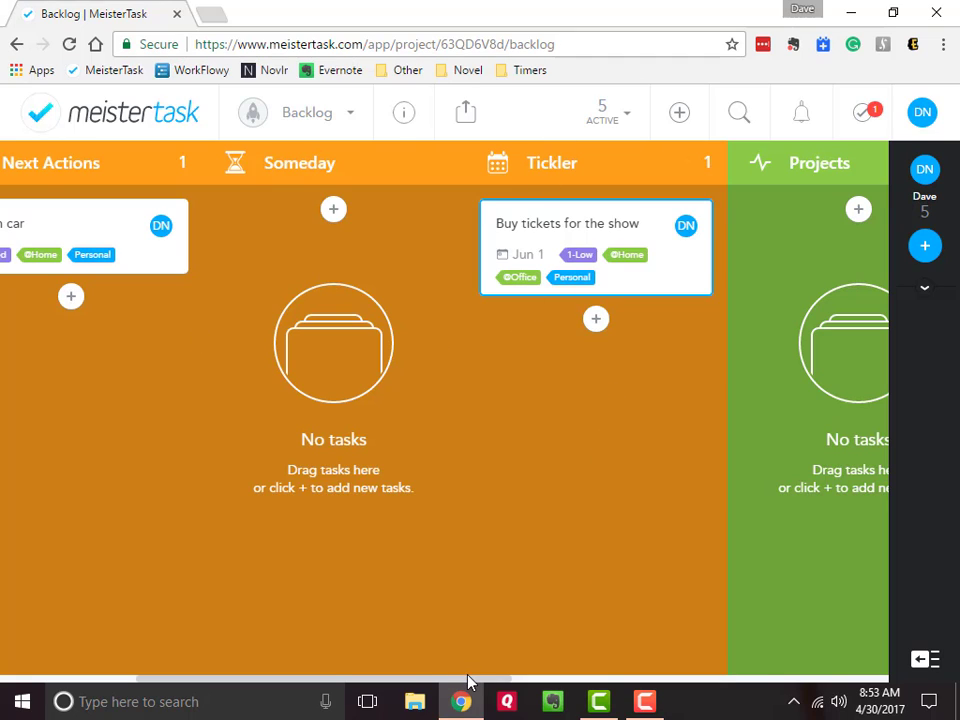
# Step: Examine the due date options for filtering the Backlog tasks without applying a filter
pyautogui.moveTo(469, 677); pyautogui.dragTo(422, 686)
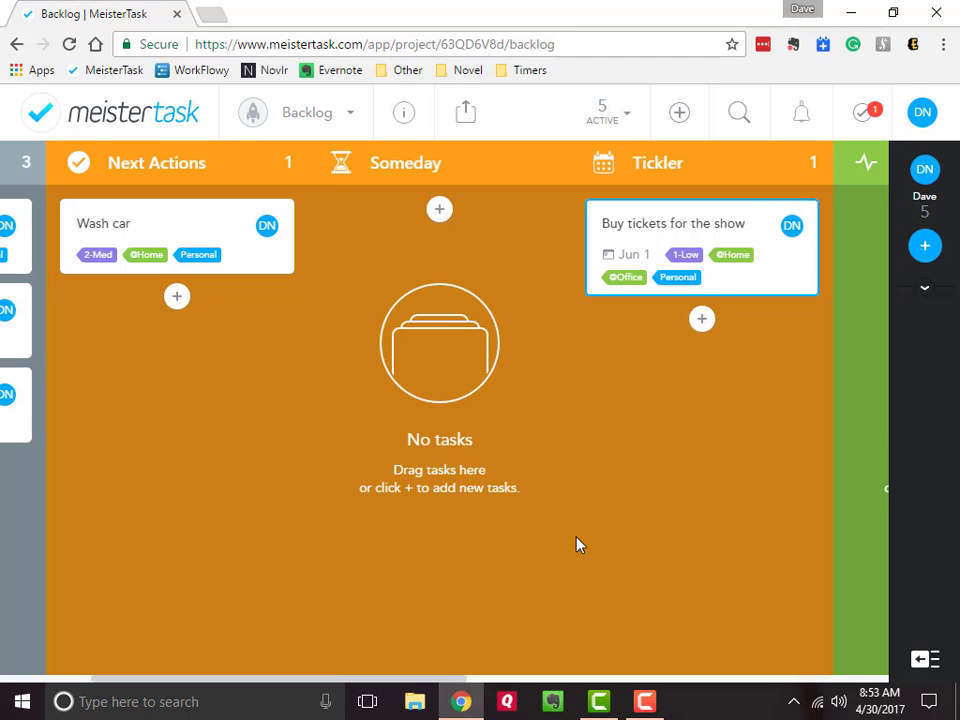
pyautogui.click(922, 668)
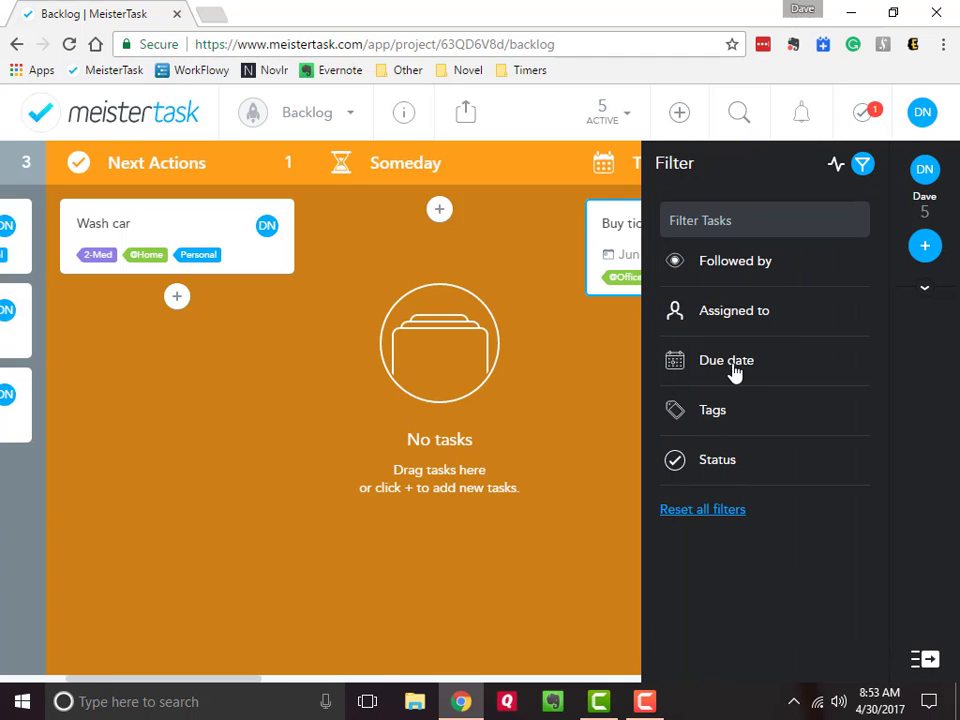
pyautogui.click(735, 372)
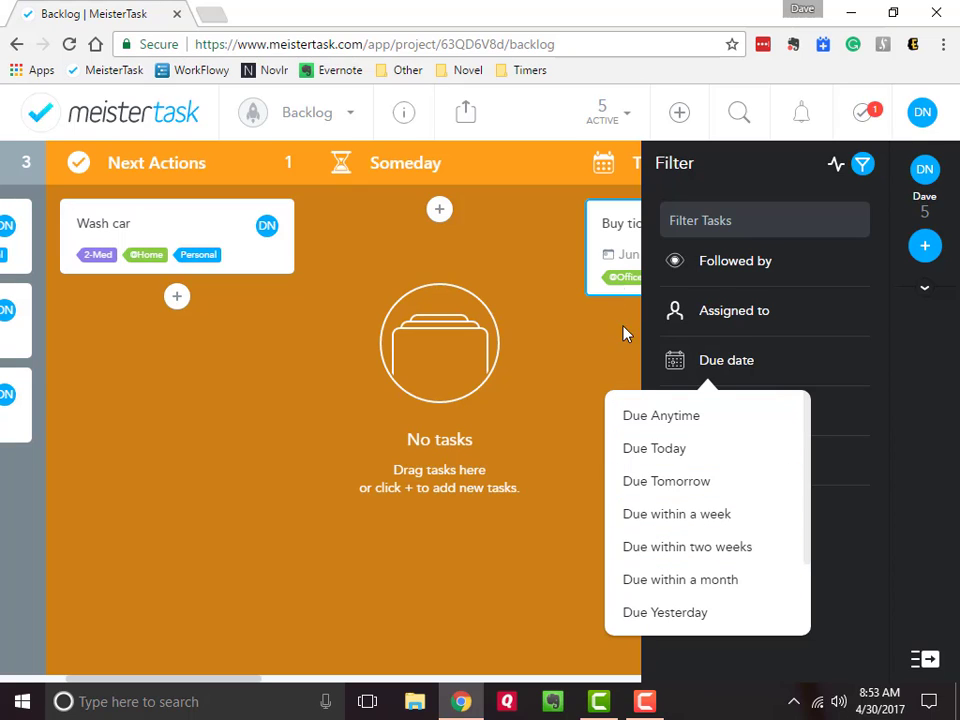
pyautogui.click(928, 662)
pyautogui.click(920, 663)
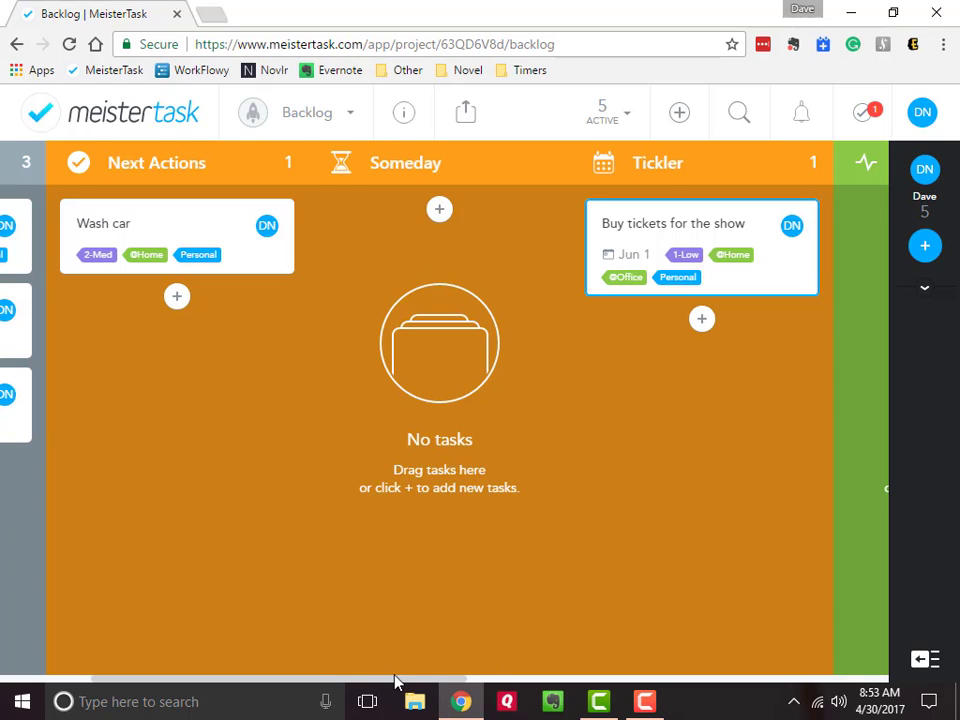
pyautogui.click(292, 619)
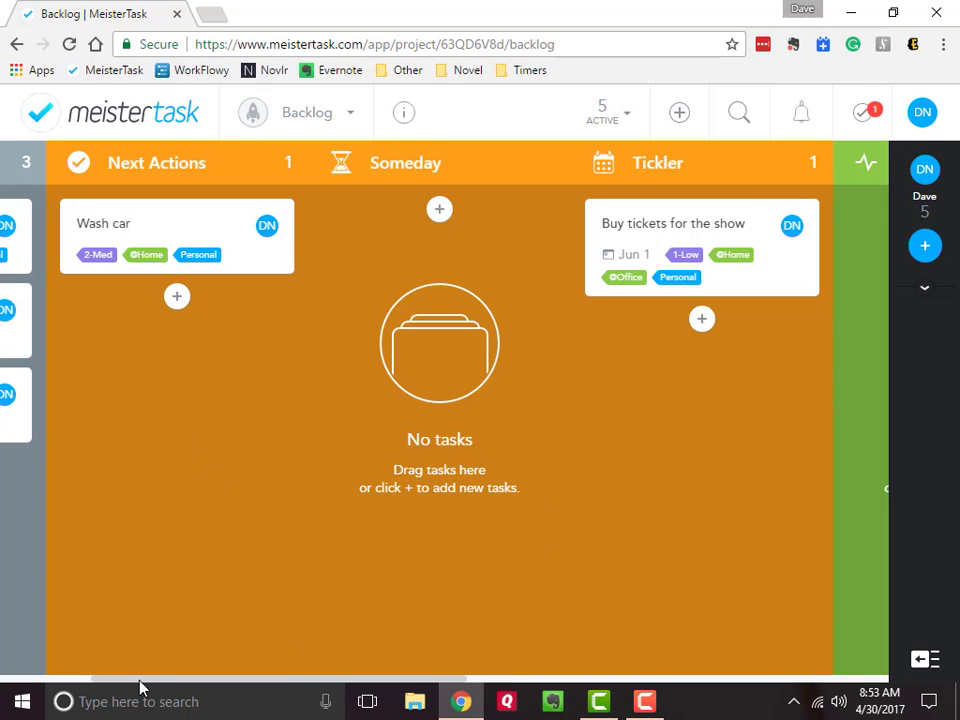
# Step: Move Pay internet bill from To Process to Next Actions and set its due date to May 3, 2017
pyautogui.moveTo(140, 688); pyautogui.dragTo(30, 682)
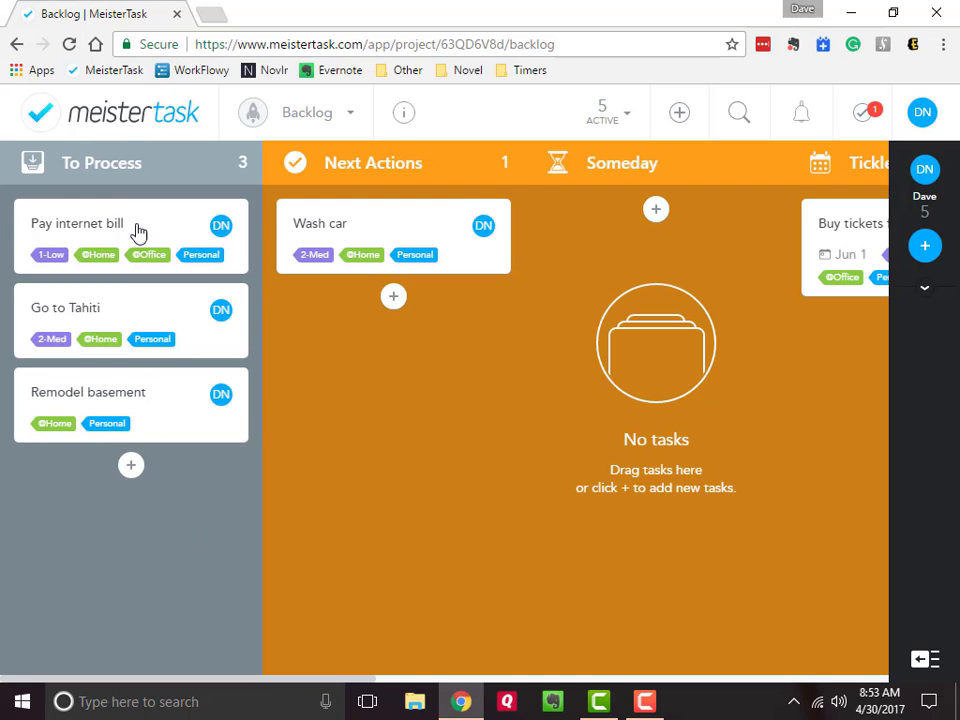
pyautogui.moveTo(138, 232); pyautogui.dragTo(392, 324)
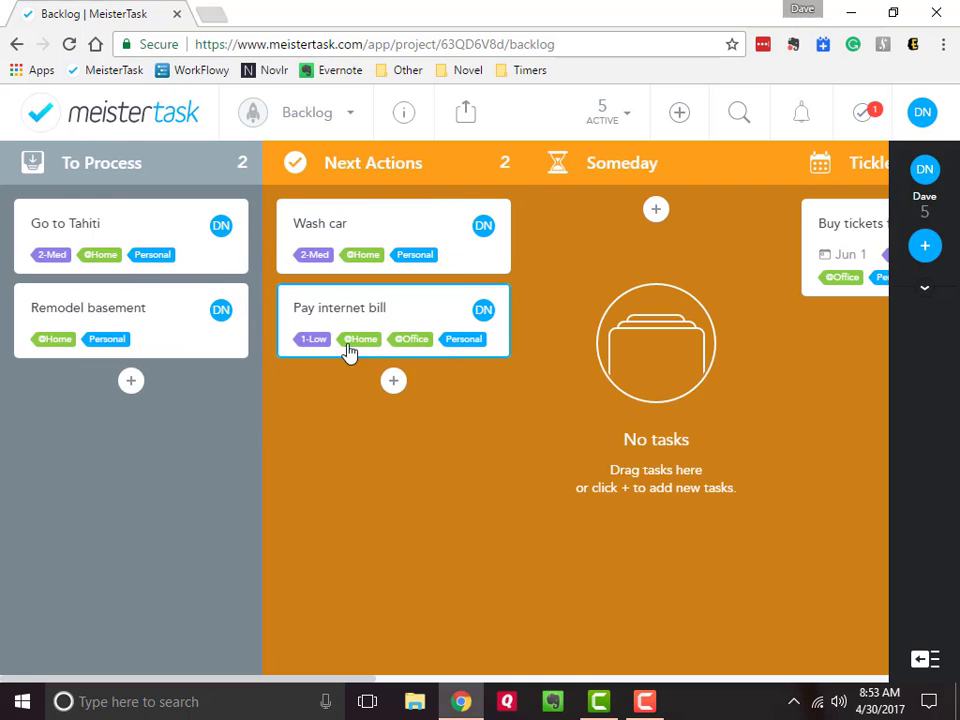
pyautogui.click(346, 316)
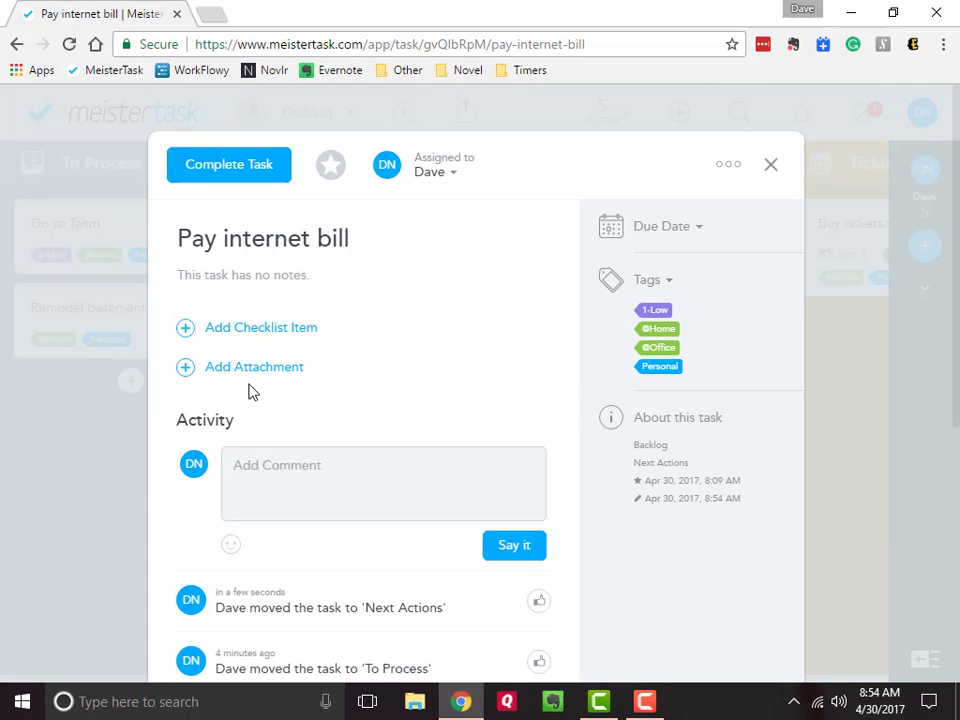
pyautogui.click(697, 238)
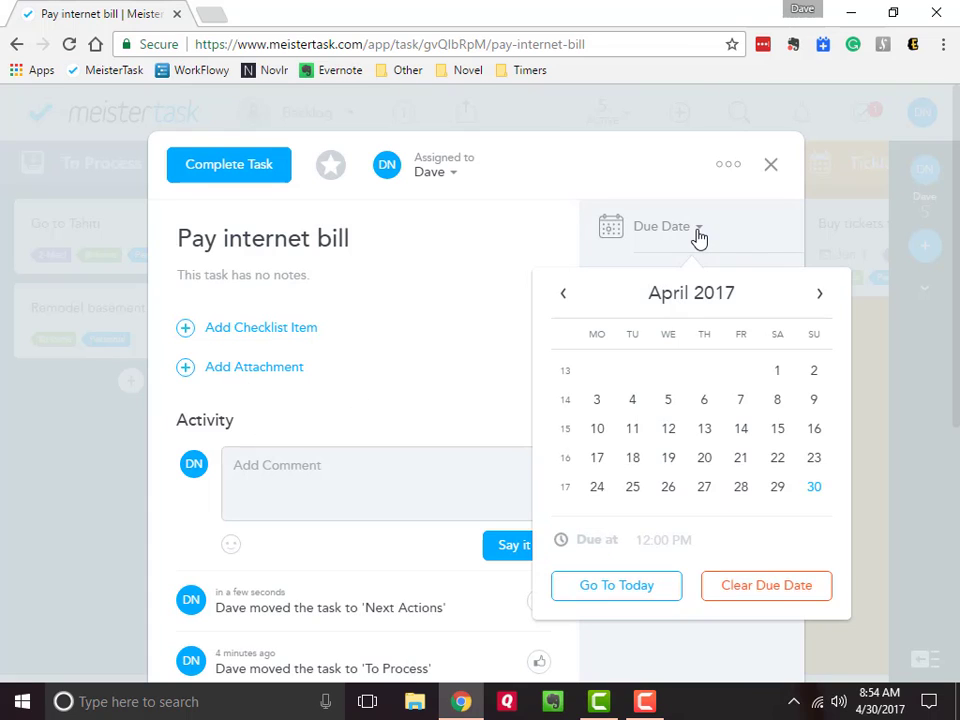
pyautogui.click(821, 298)
pyautogui.click(668, 372)
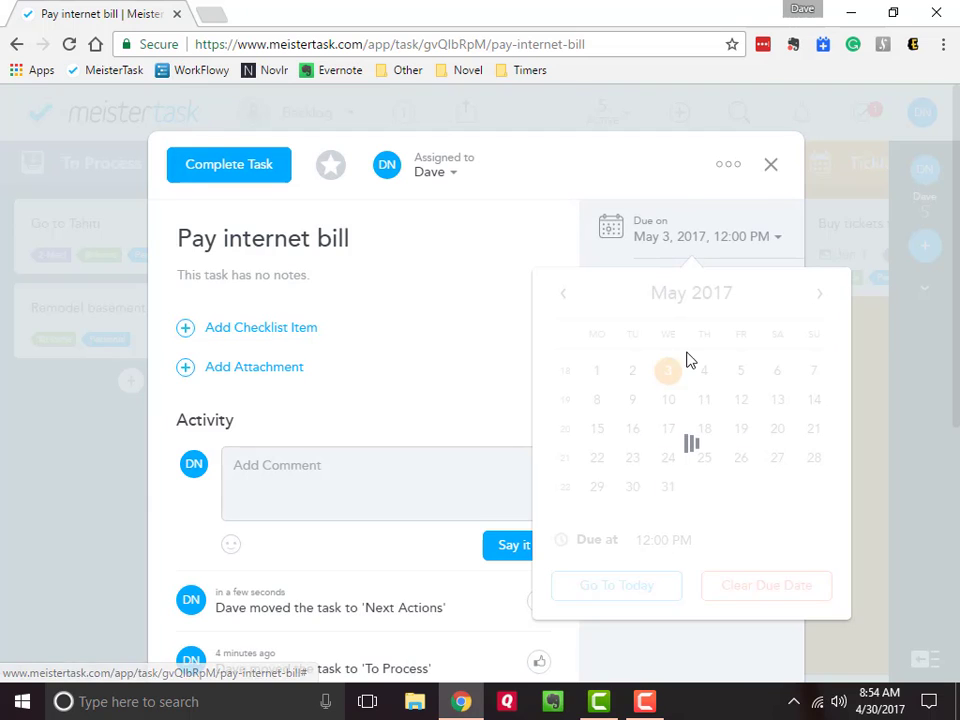
pyautogui.click(771, 165)
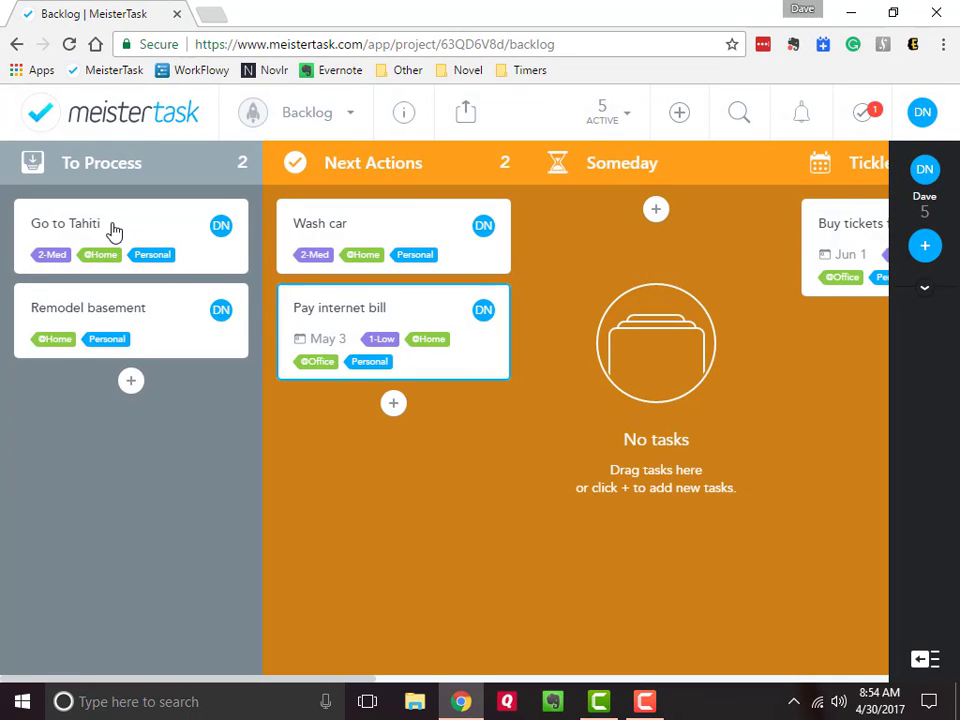
# Step: Move Go to Tahiti from To Process to Someday, and Remodel basement to Projects
pyautogui.moveTo(113, 231); pyautogui.dragTo(645, 280)
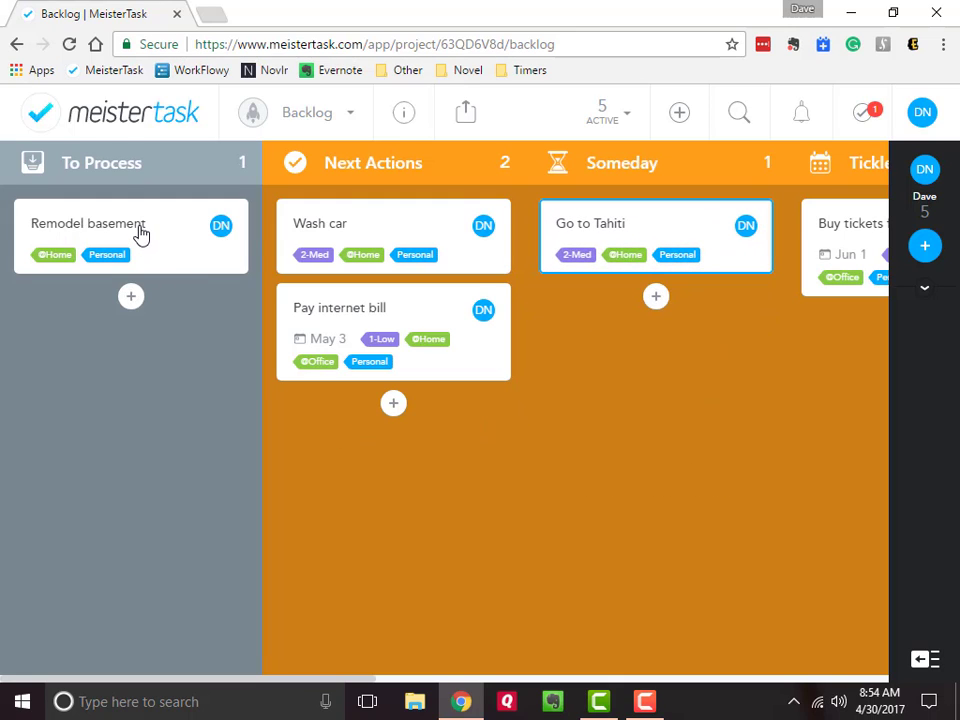
pyautogui.moveTo(154, 231); pyautogui.dragTo(689, 265)
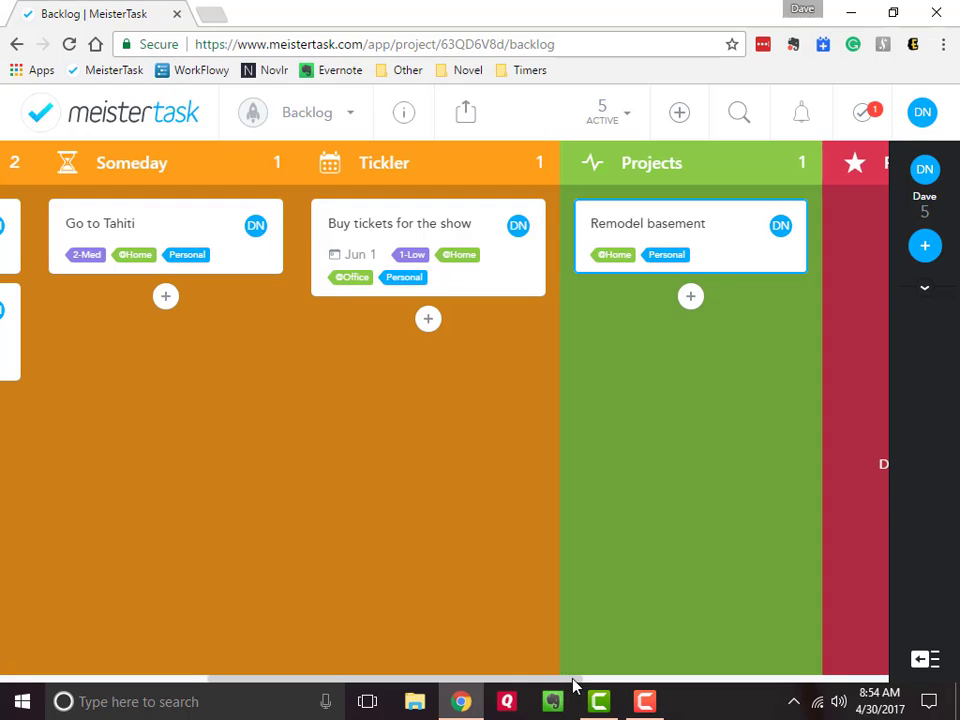
pyautogui.moveTo(567, 680); pyautogui.dragTo(272, 638)
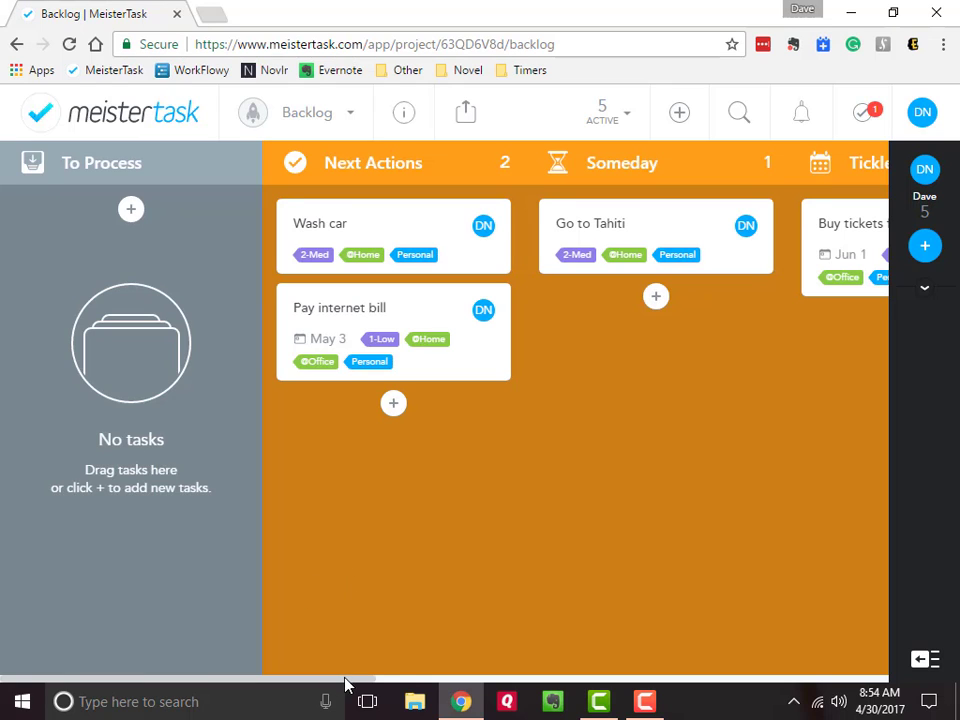
# Step: Add the checklist items Call contractor, Select flooring and Clean up junk to the Remodel basement task in Projects
pyautogui.moveTo(347, 686); pyautogui.dragTo(524, 688)
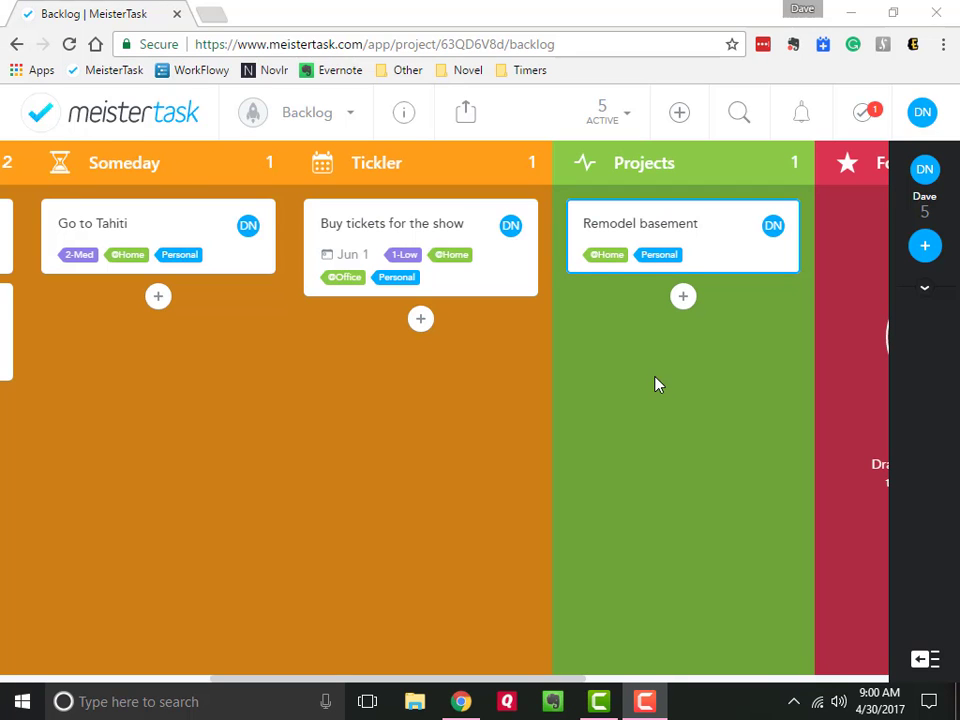
pyautogui.click(658, 226)
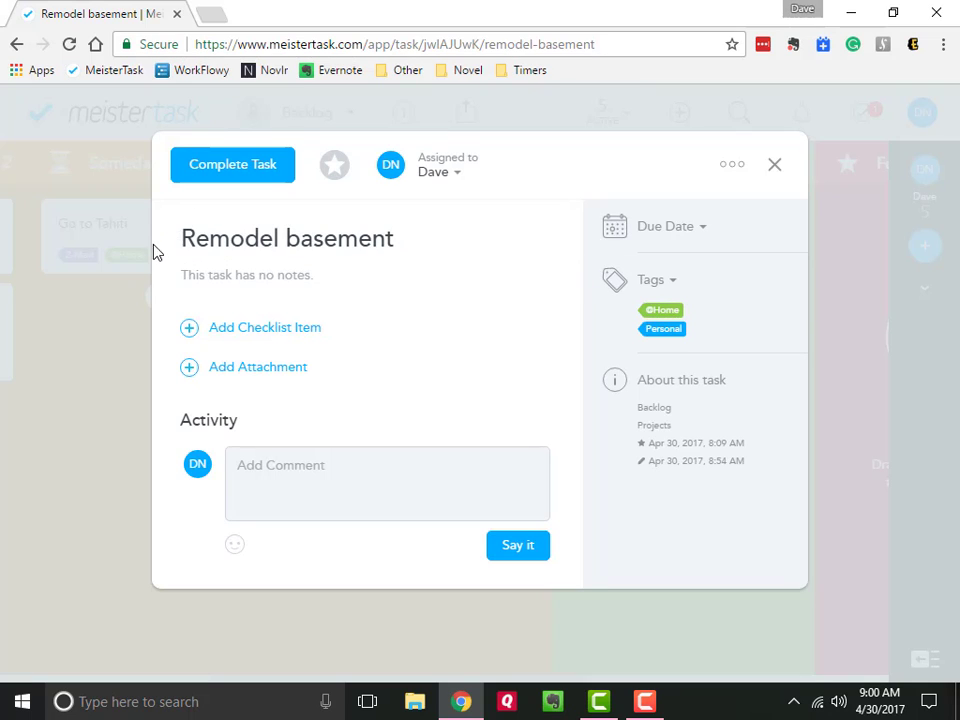
pyautogui.moveTo(236, 336)
pyautogui.click(190, 334)
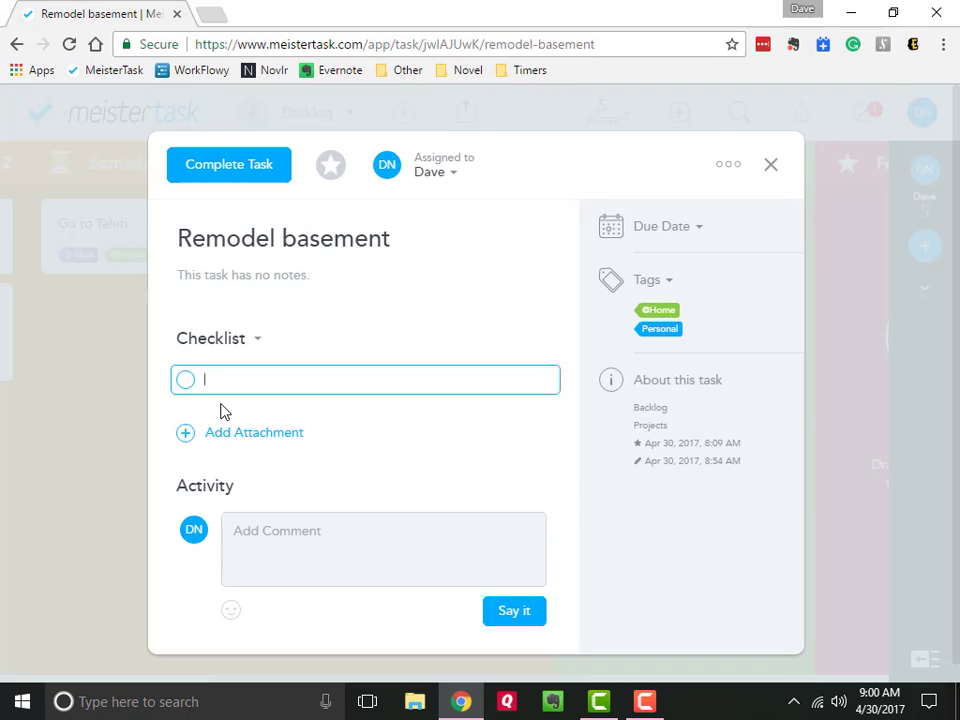
pyautogui.write('Call contractor')
pyautogui.press('Return')
pyautogui.write('Selec')
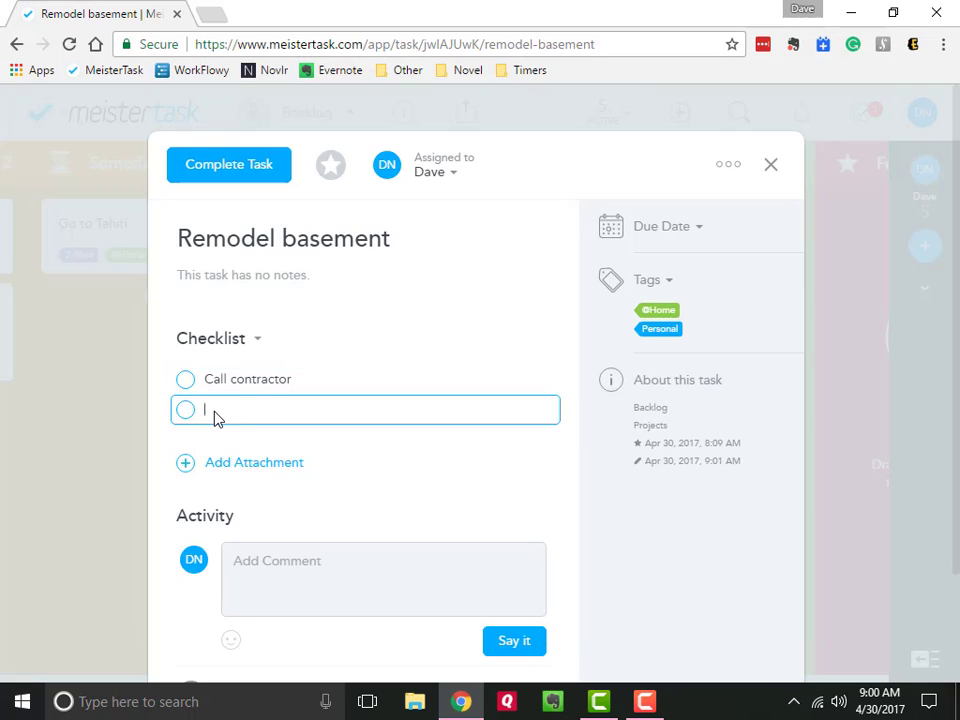
pyautogui.write('t flooring')
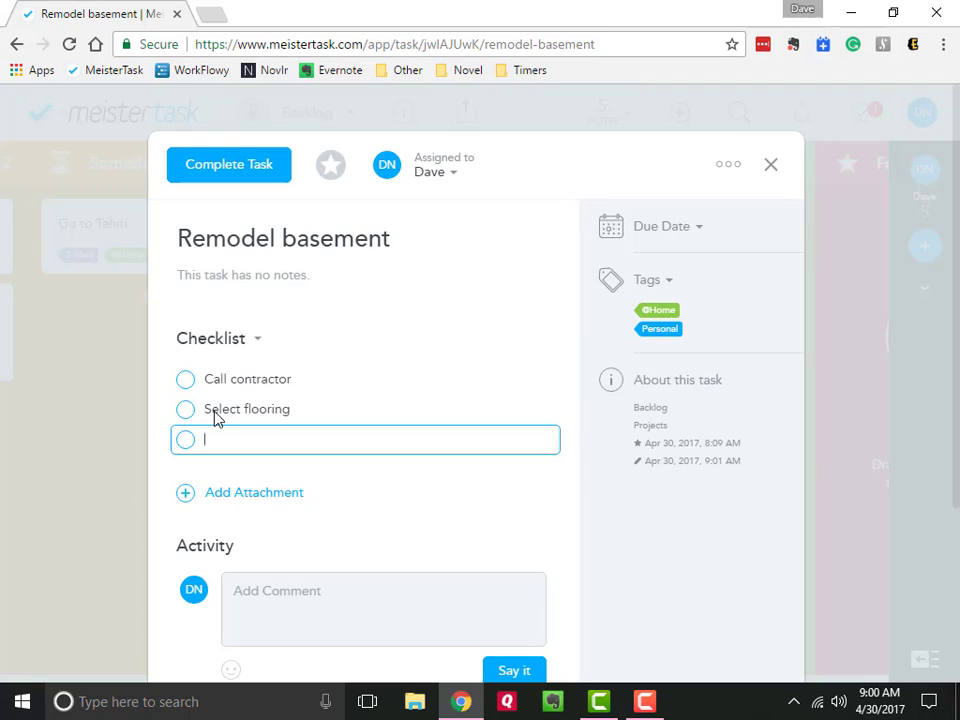
pyautogui.write('Clean up junk')
pyautogui.press('Return')
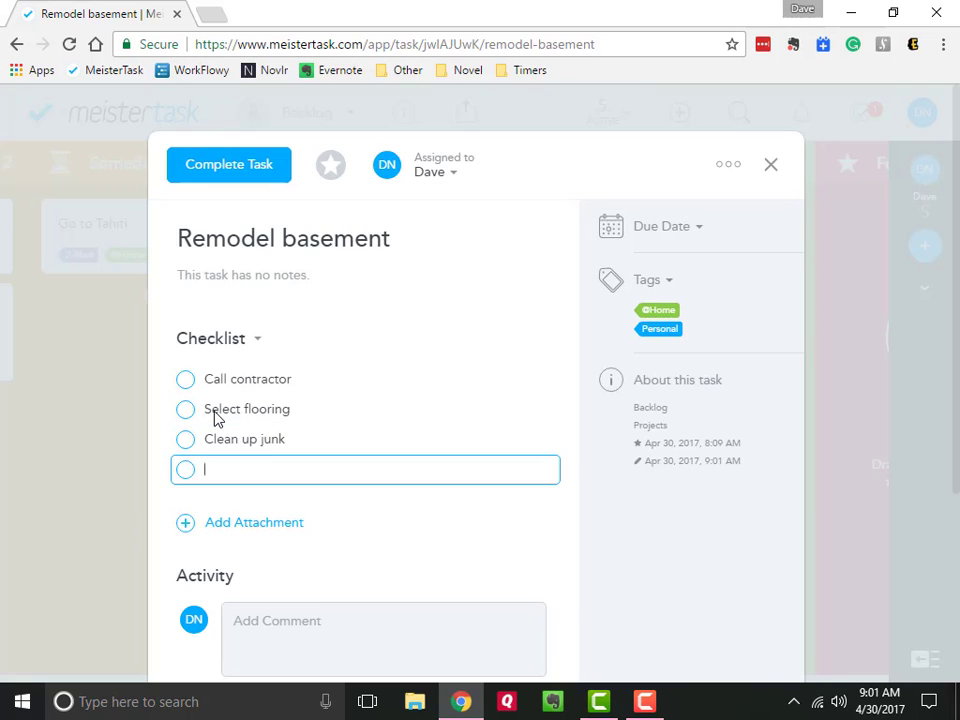
pyautogui.click(310, 320)
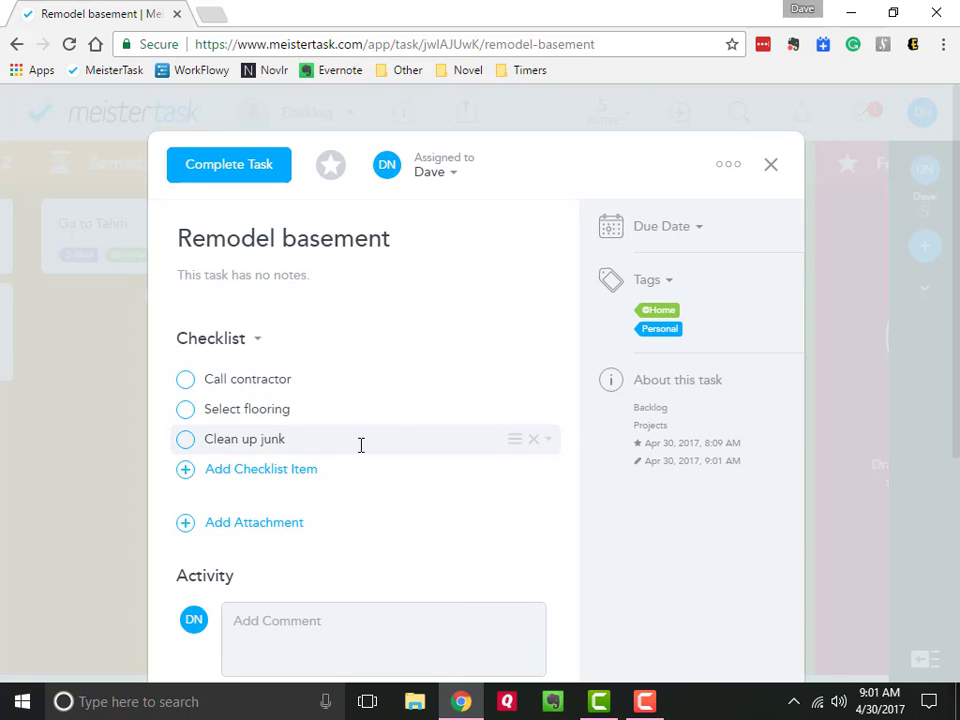
pyautogui.click(771, 166)
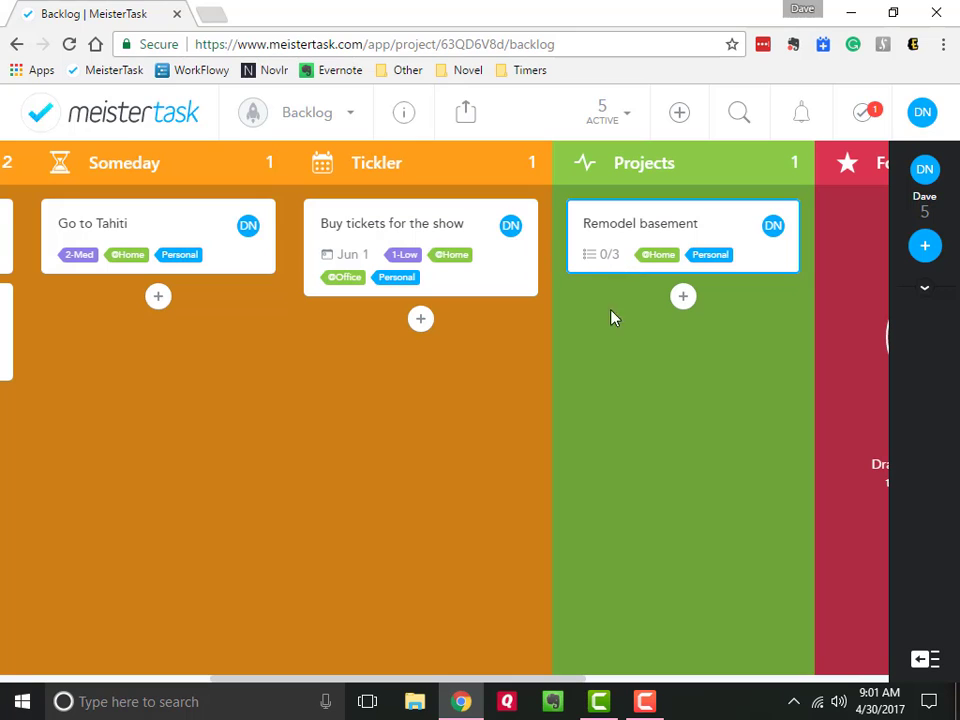
# Step: Copy the Call contractor checklist item from Remodel basement and add it as a new task in Next Actions
pyautogui.moveTo(523, 681); pyautogui.dragTo(512, 648)
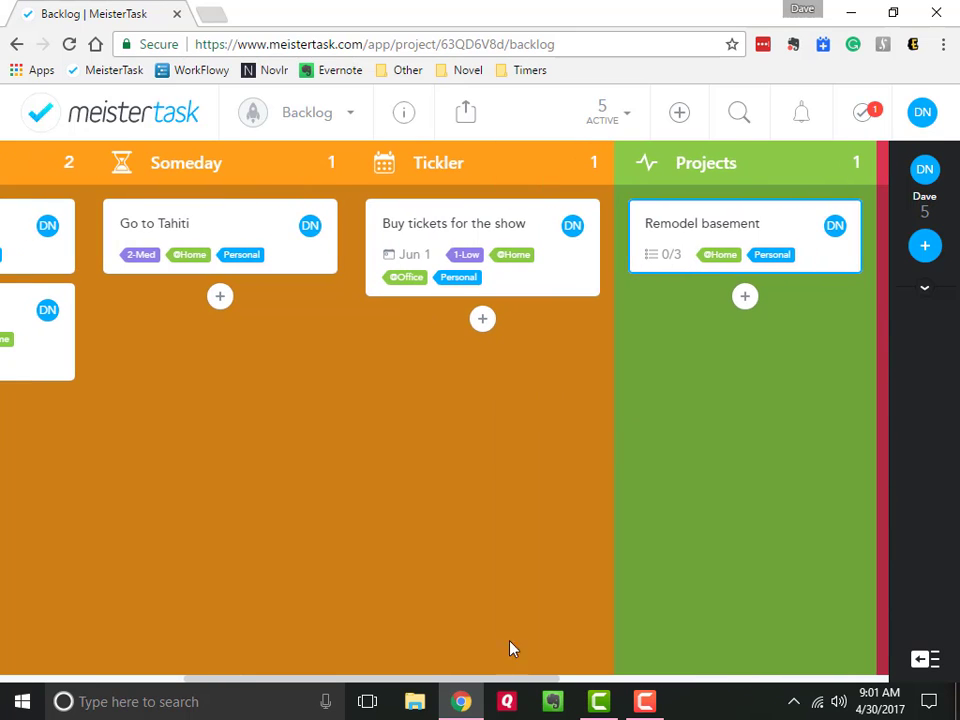
pyautogui.click(678, 228)
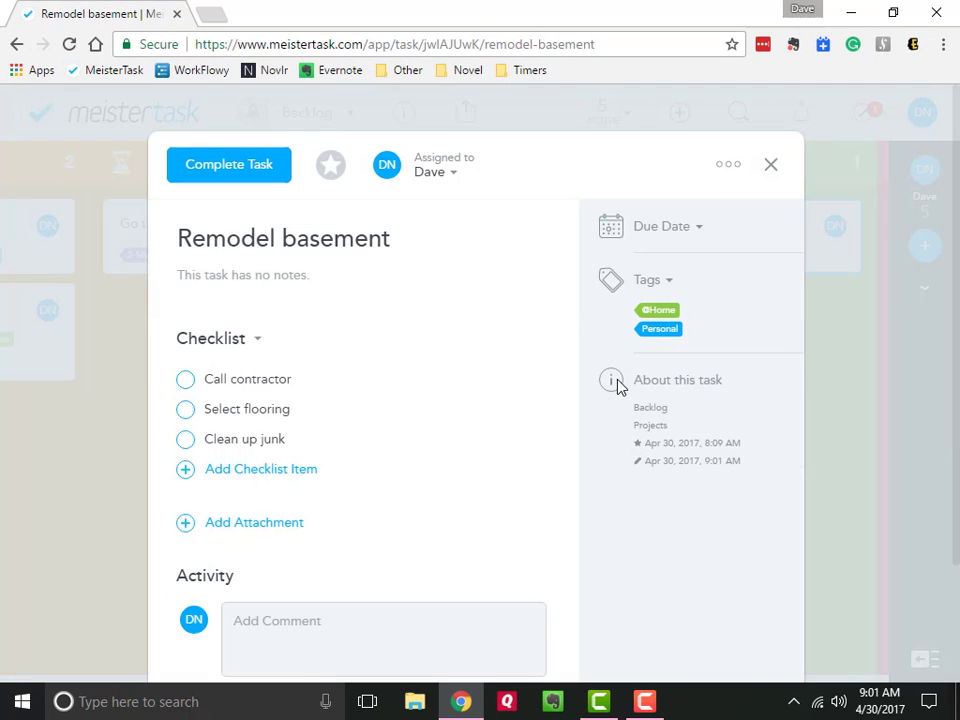
pyautogui.click(309, 380)
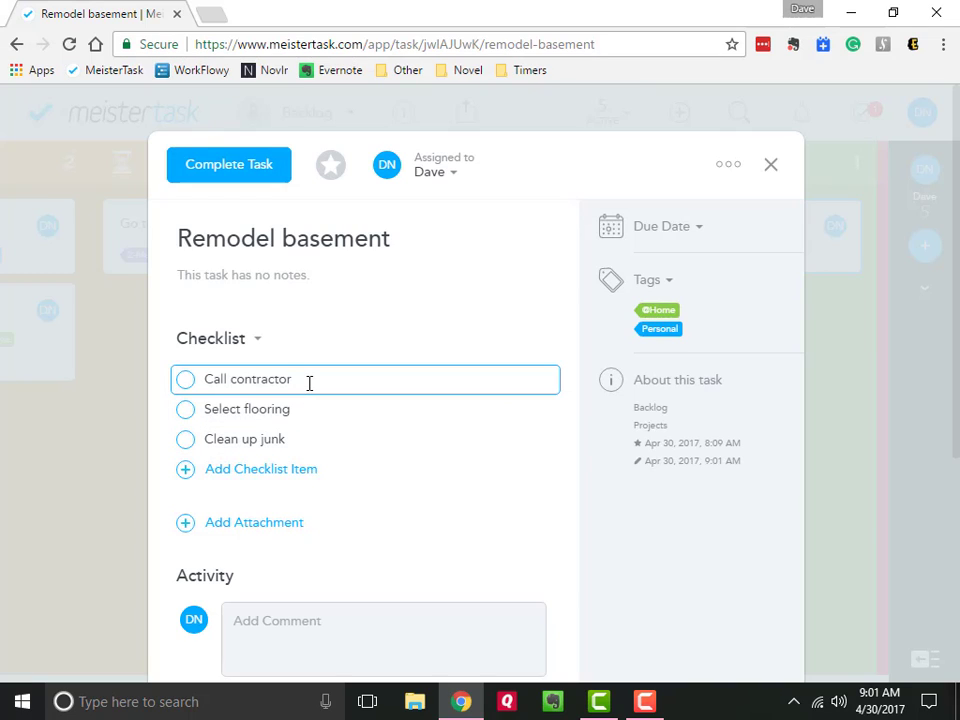
pyautogui.hotkey('ctrl', 'a')
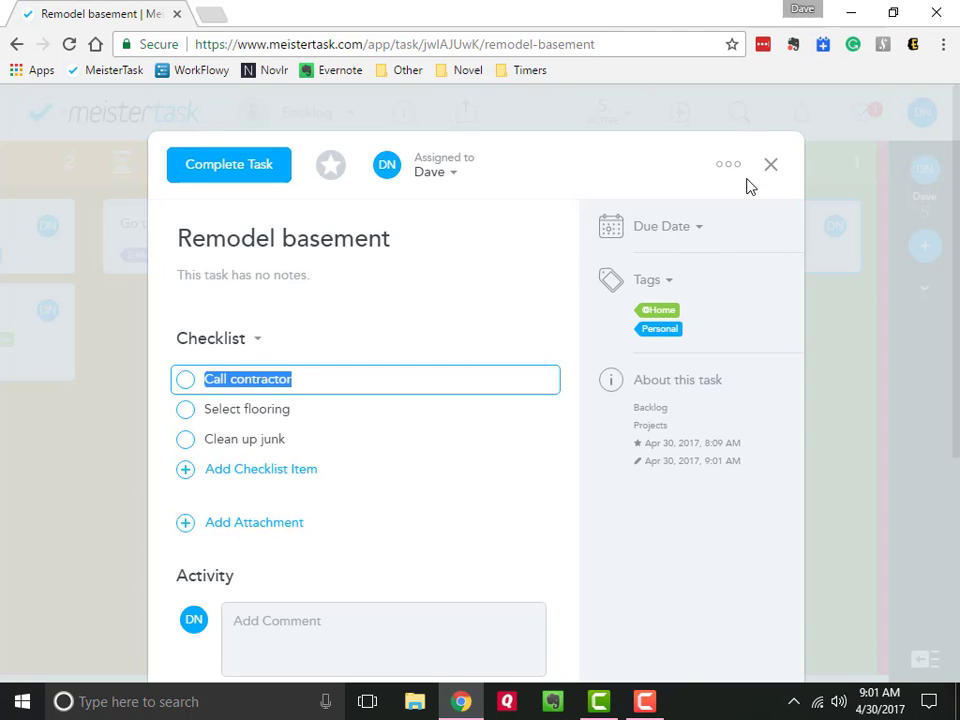
pyautogui.click(771, 163)
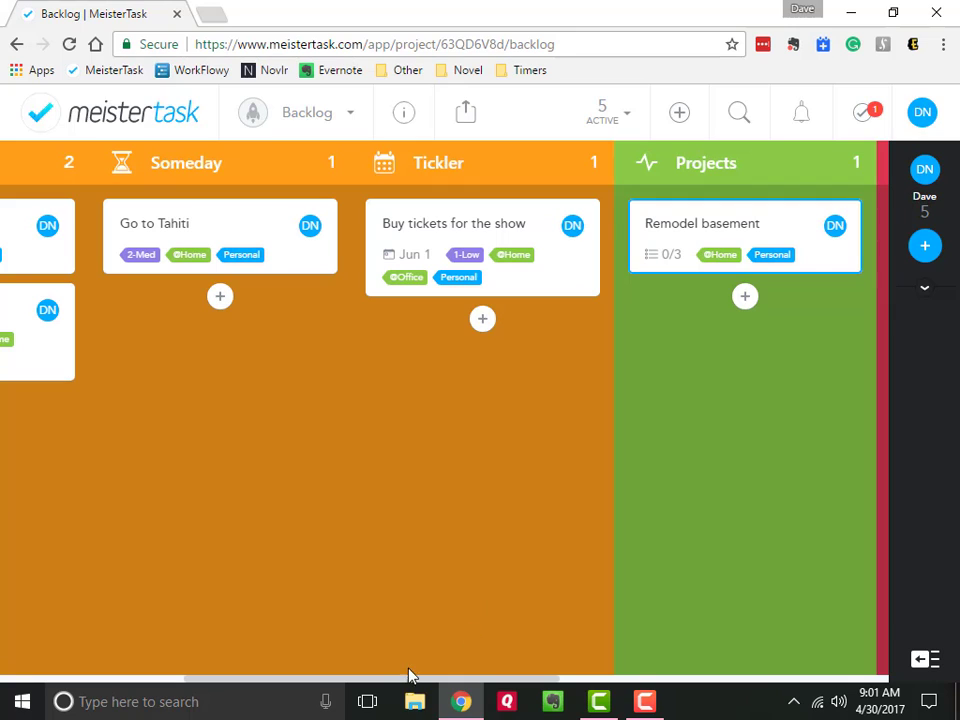
pyautogui.click(40, 680)
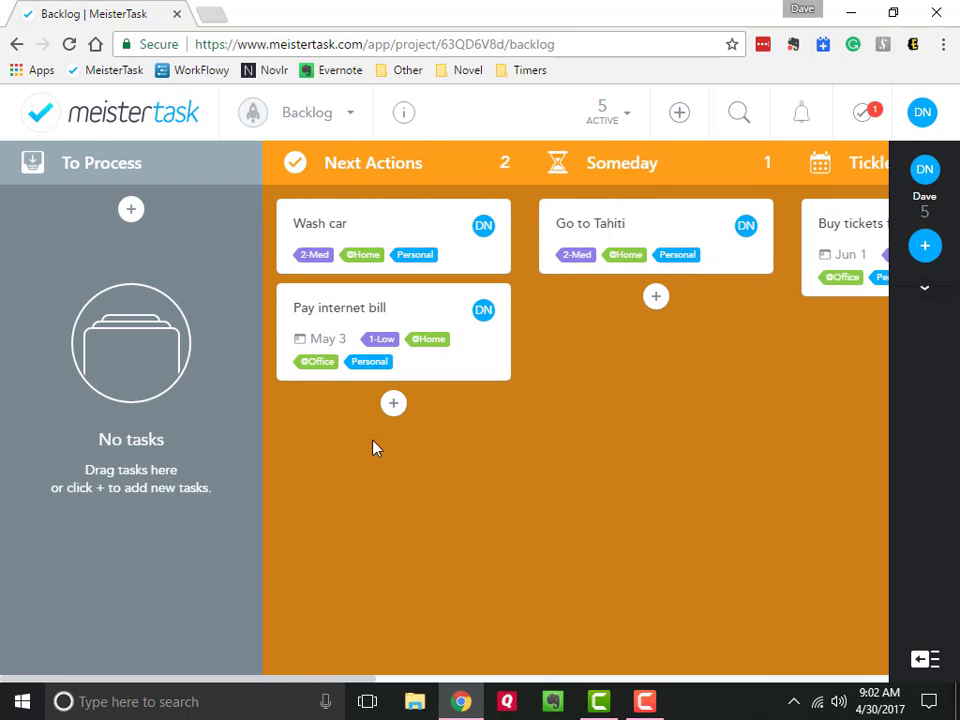
pyautogui.click(394, 404)
pyautogui.write('Call contractor')
pyautogui.press('Return')
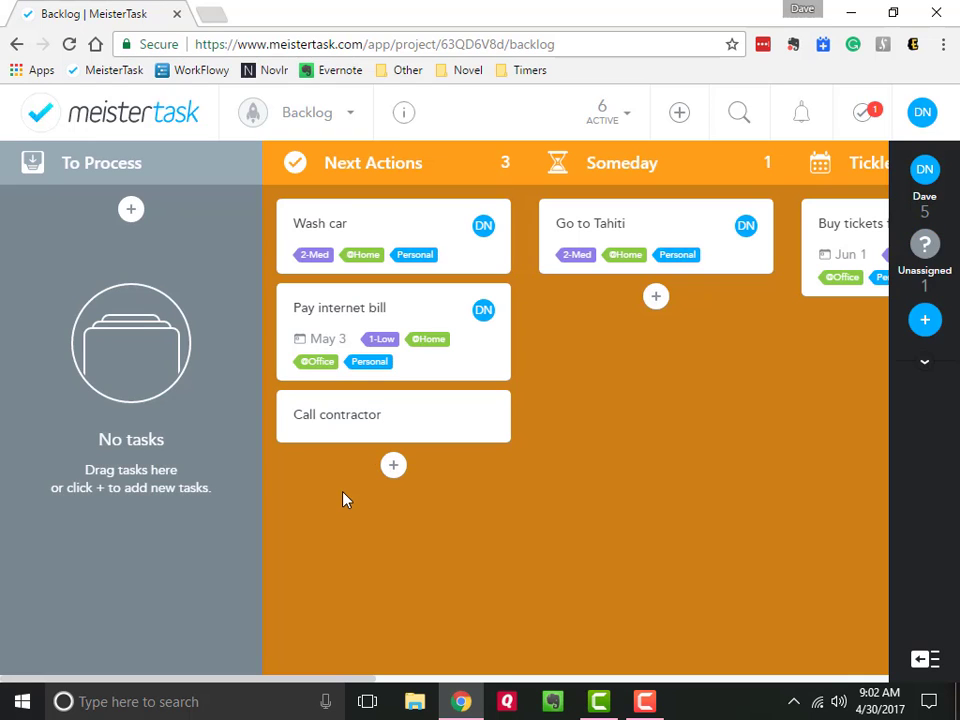
pyautogui.click(341, 420)
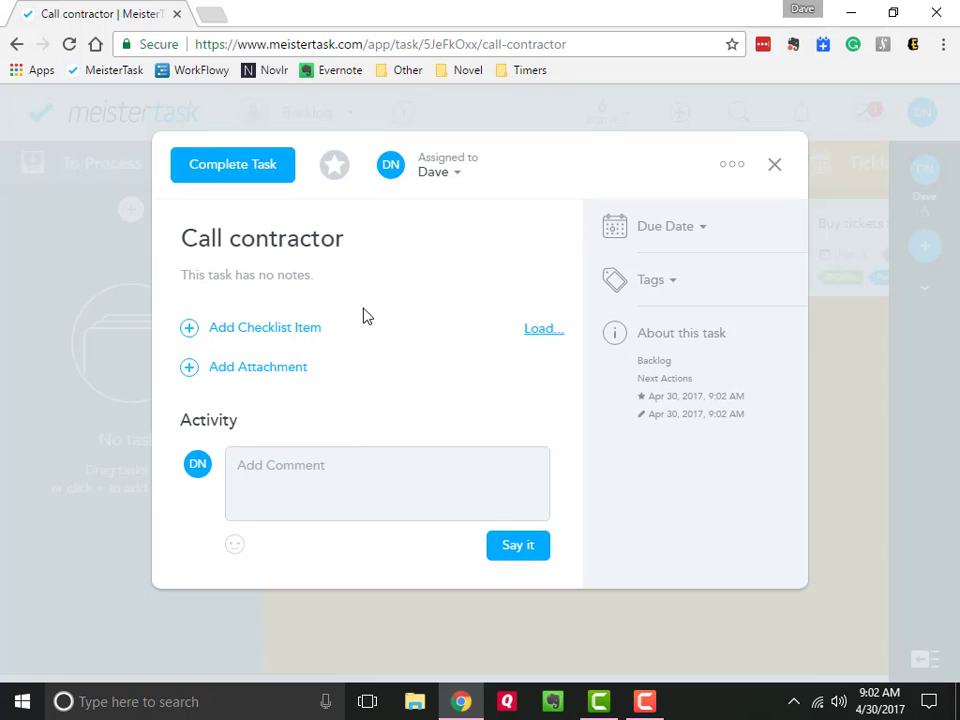
pyautogui.click(660, 285)
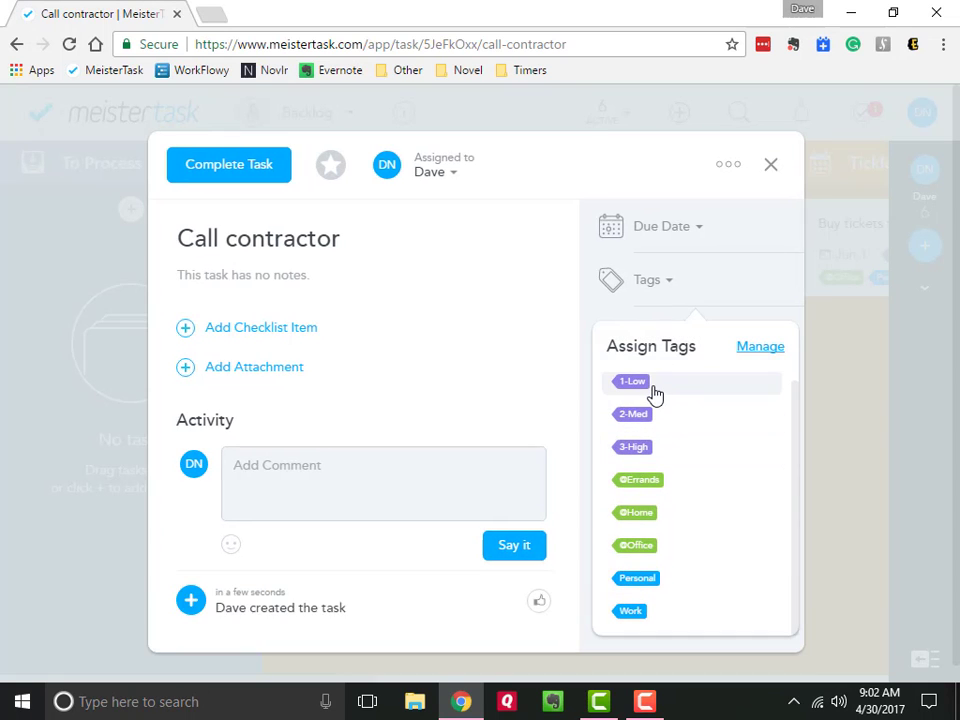
pyautogui.click(654, 390)
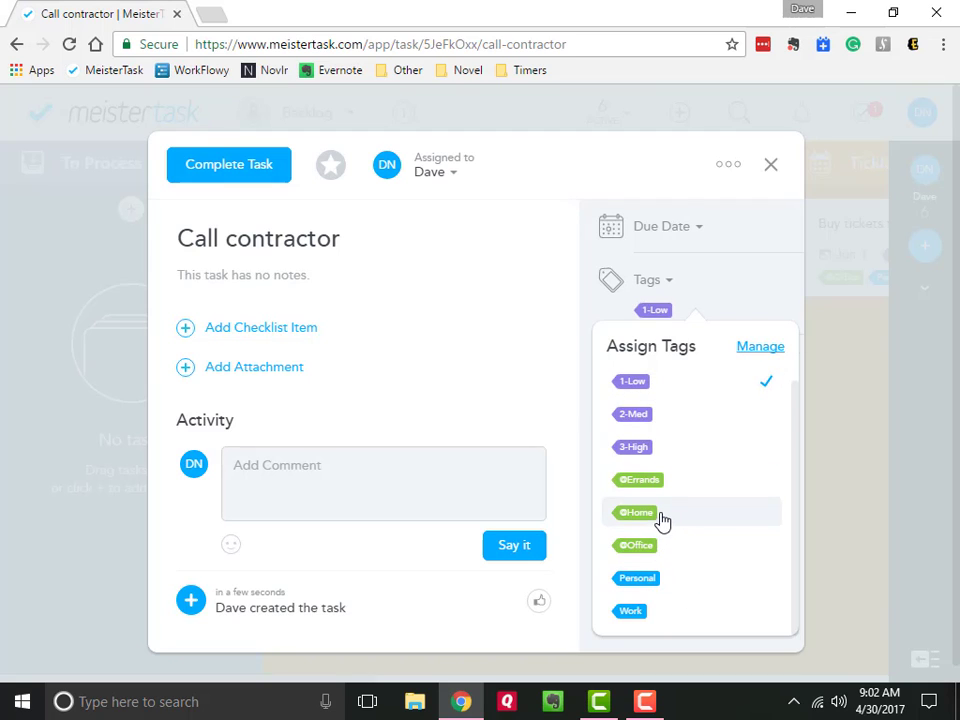
pyautogui.click(660, 524)
pyautogui.click(664, 580)
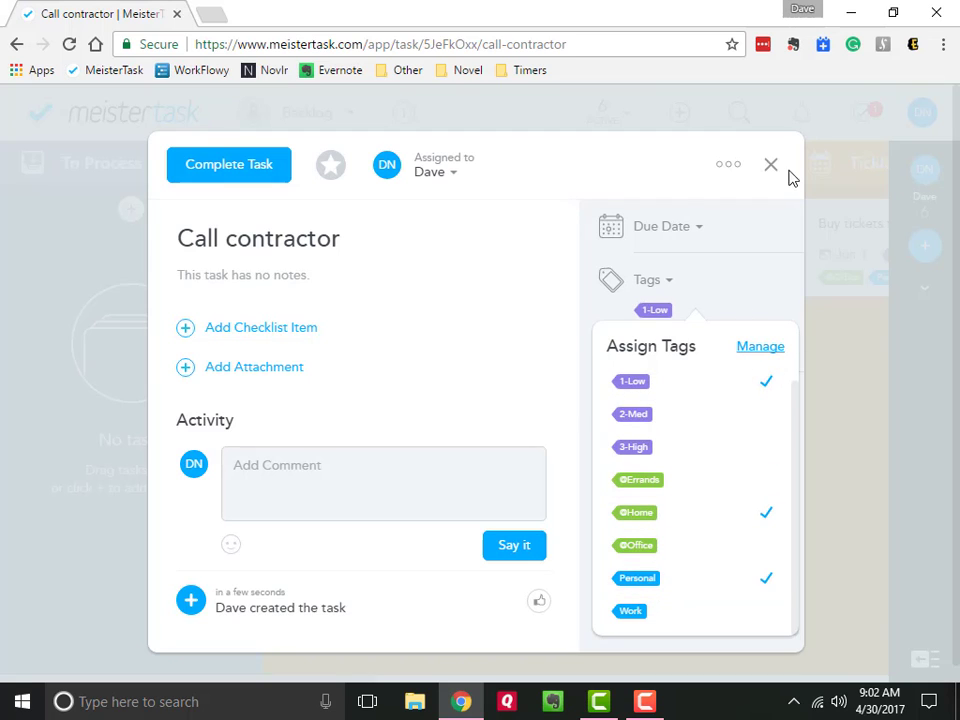
pyautogui.click(774, 171)
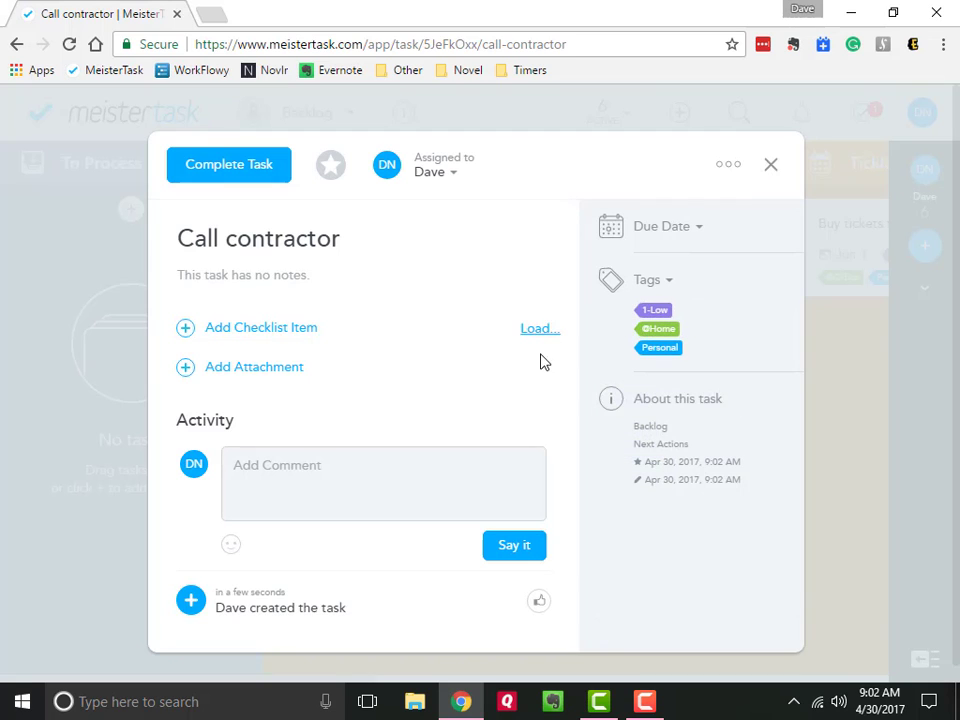
pyautogui.click(770, 165)
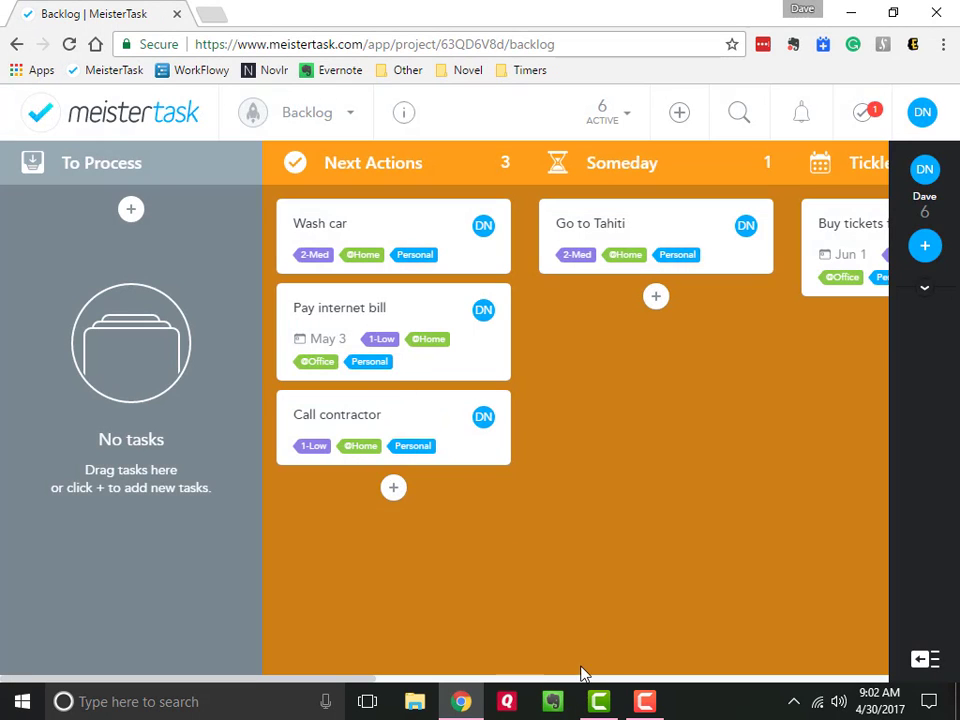
# Step: Check off the Call contractor item in the checklist of the Remodel basement task in Projects
pyautogui.click(622, 679)
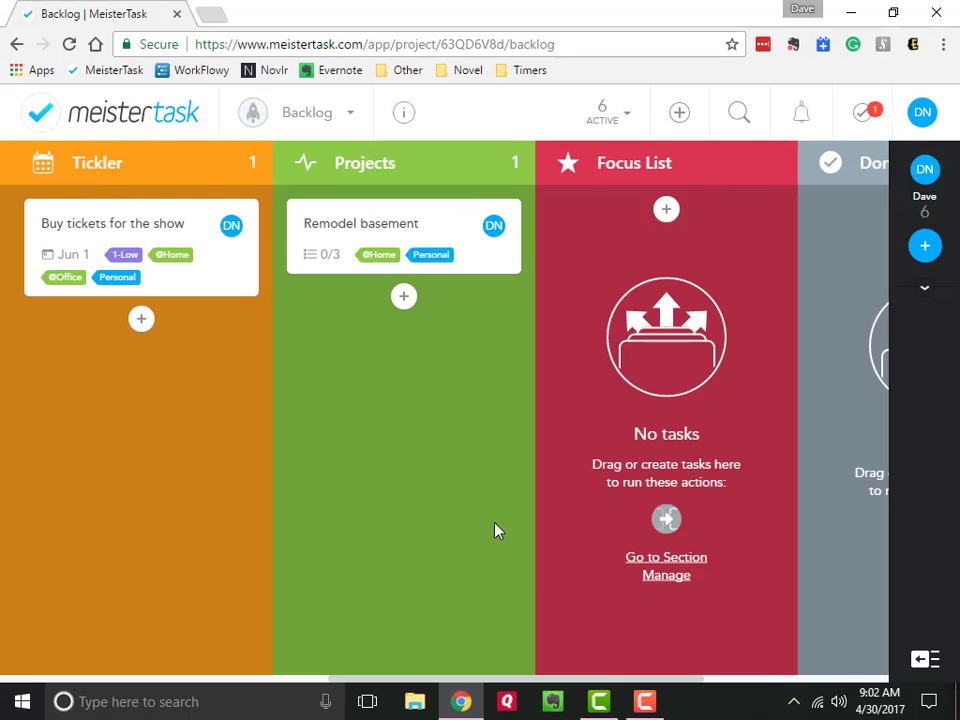
pyautogui.click(368, 229)
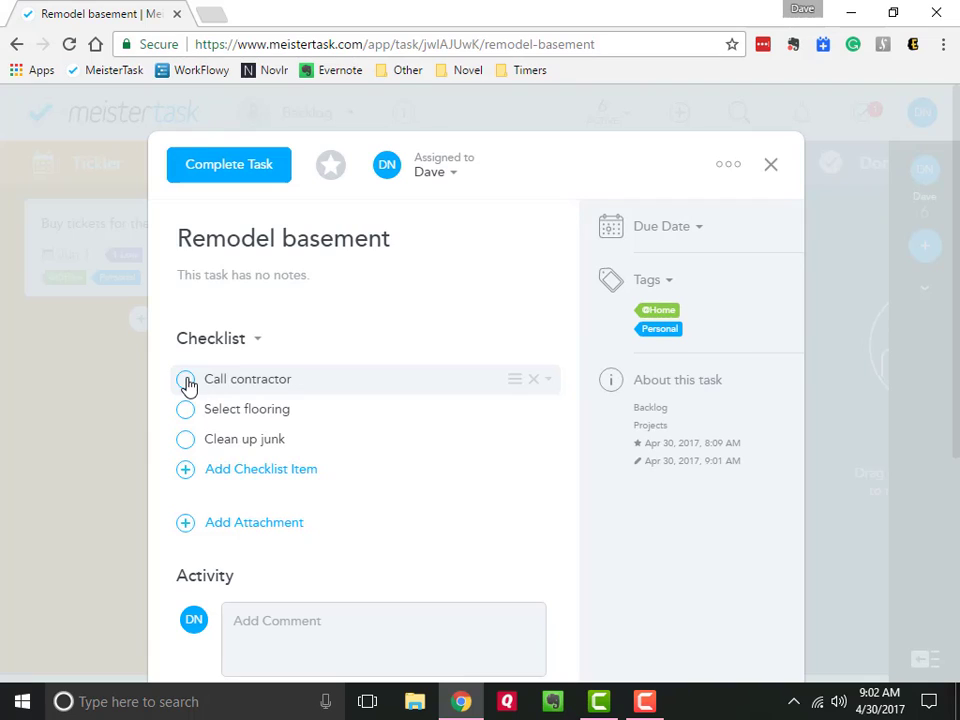
pyautogui.click(186, 381)
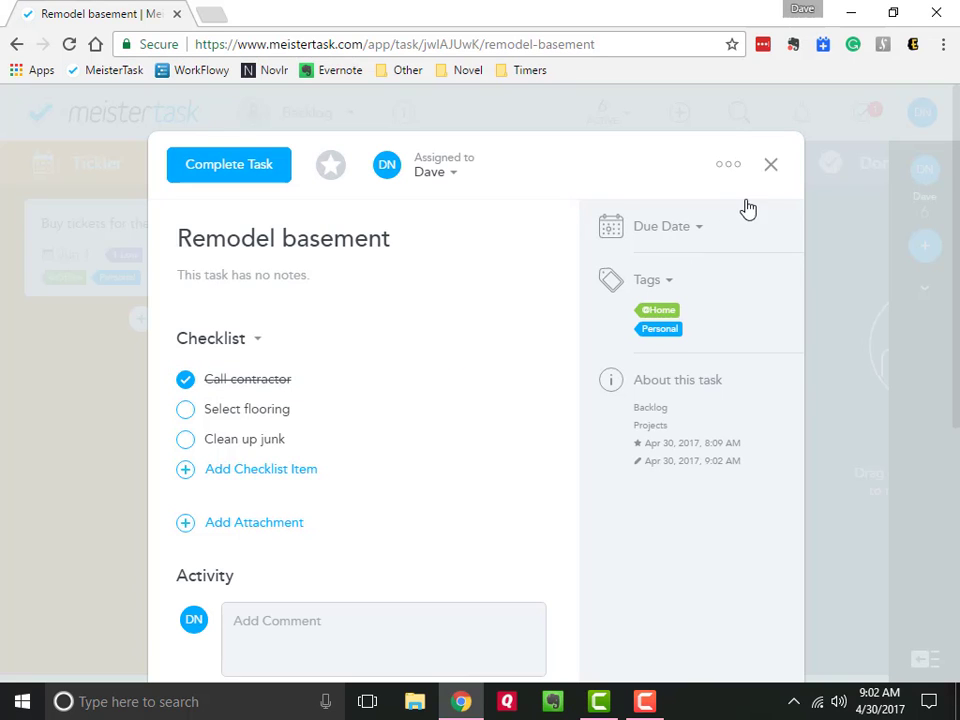
pyautogui.click(771, 164)
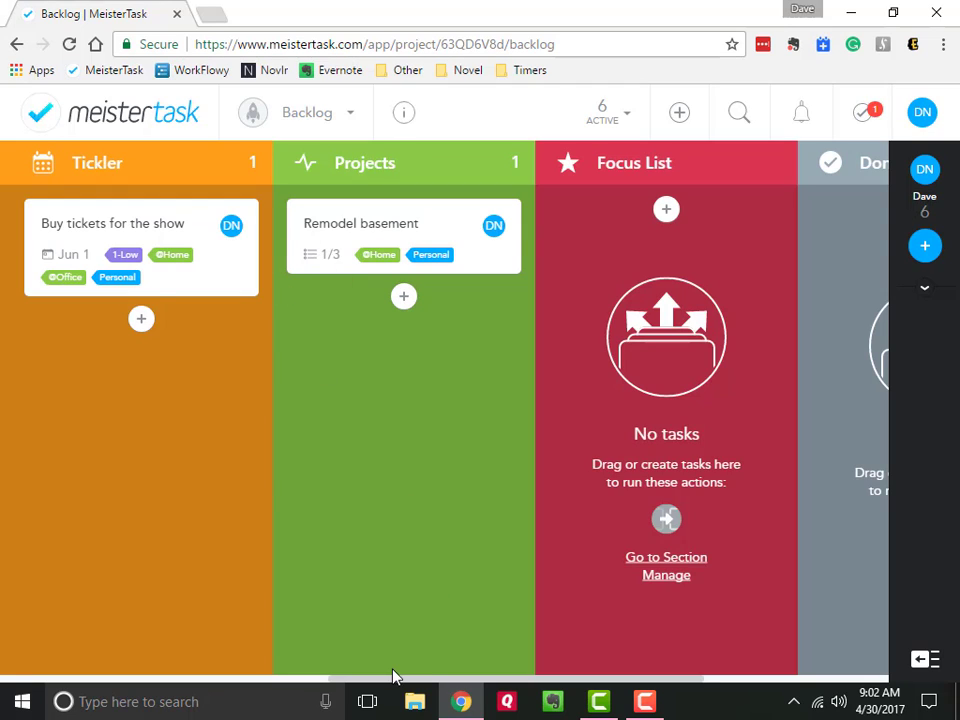
# Step: Review the Backlog board's sections and their tasks from Next Actions through Done
pyautogui.moveTo(393, 677); pyautogui.dragTo(309, 651)
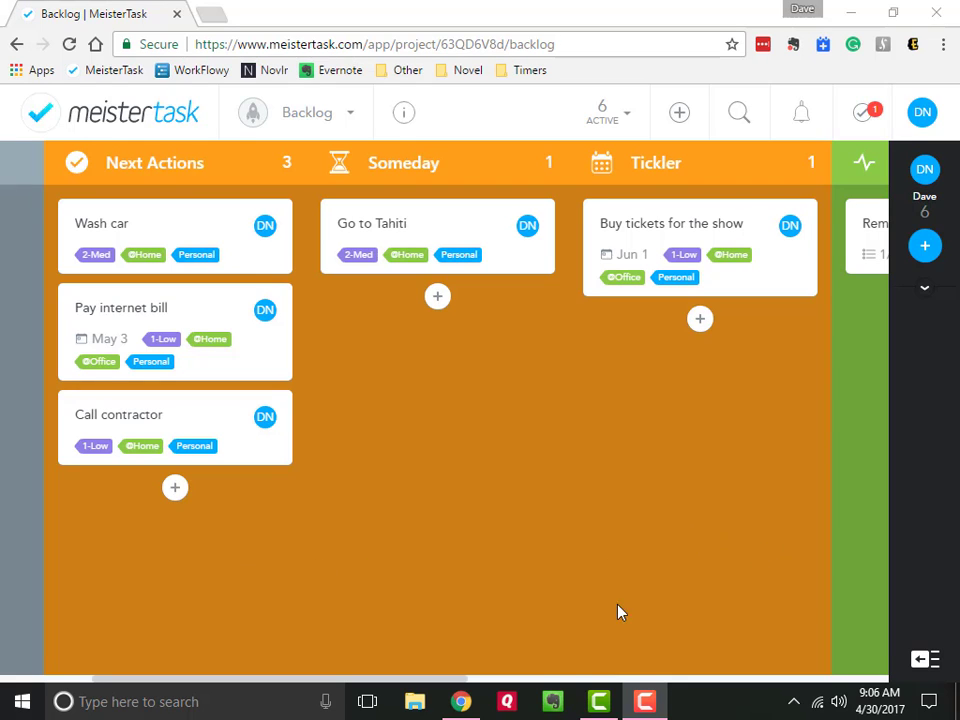
pyautogui.moveTo(467, 679); pyautogui.dragTo(497, 681)
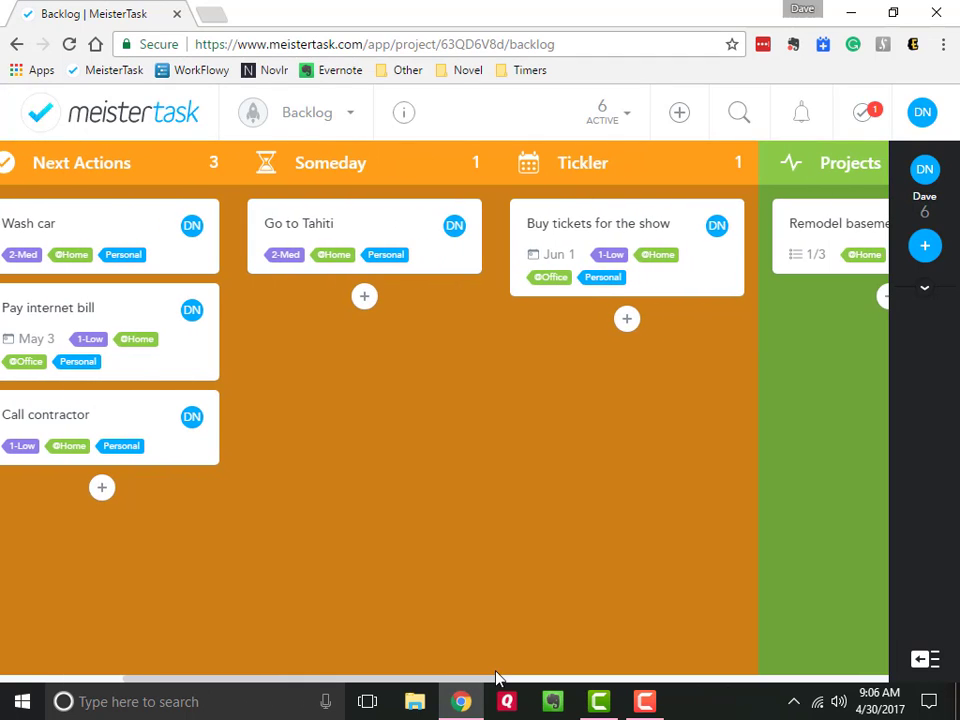
pyautogui.moveTo(497, 679); pyautogui.dragTo(508, 680)
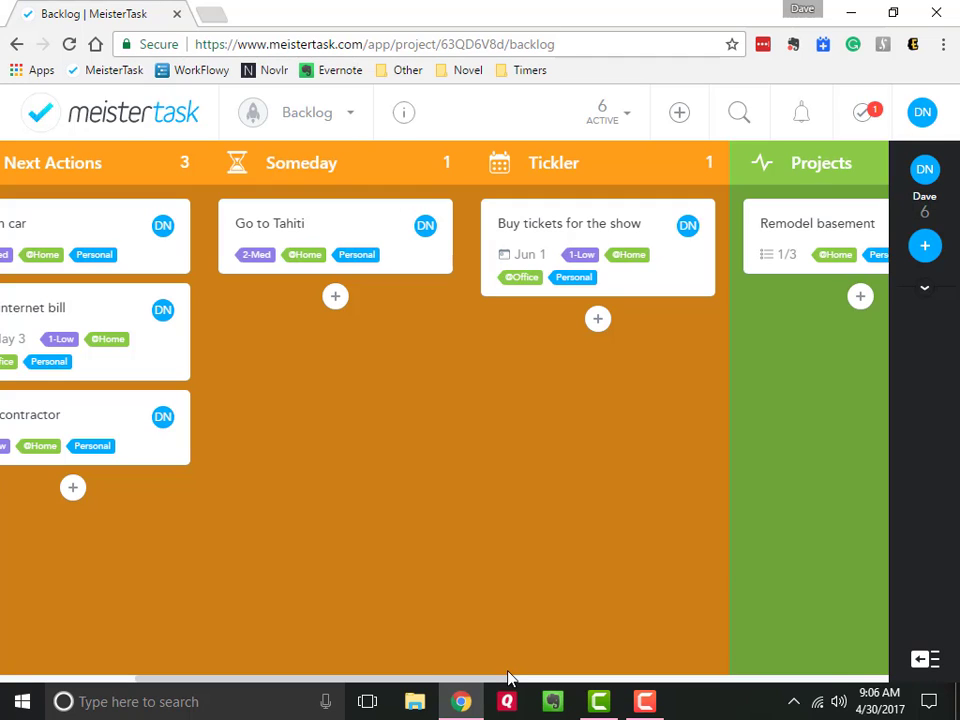
pyautogui.moveTo(508, 678); pyautogui.dragTo(469, 684)
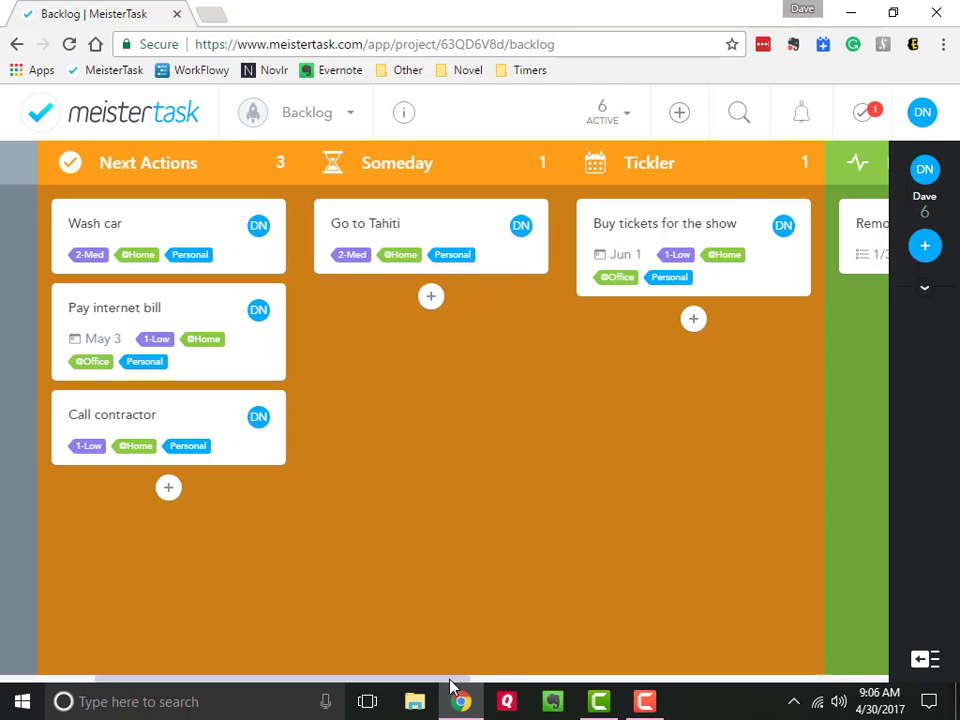
pyautogui.moveTo(451, 686); pyautogui.dragTo(789, 701)
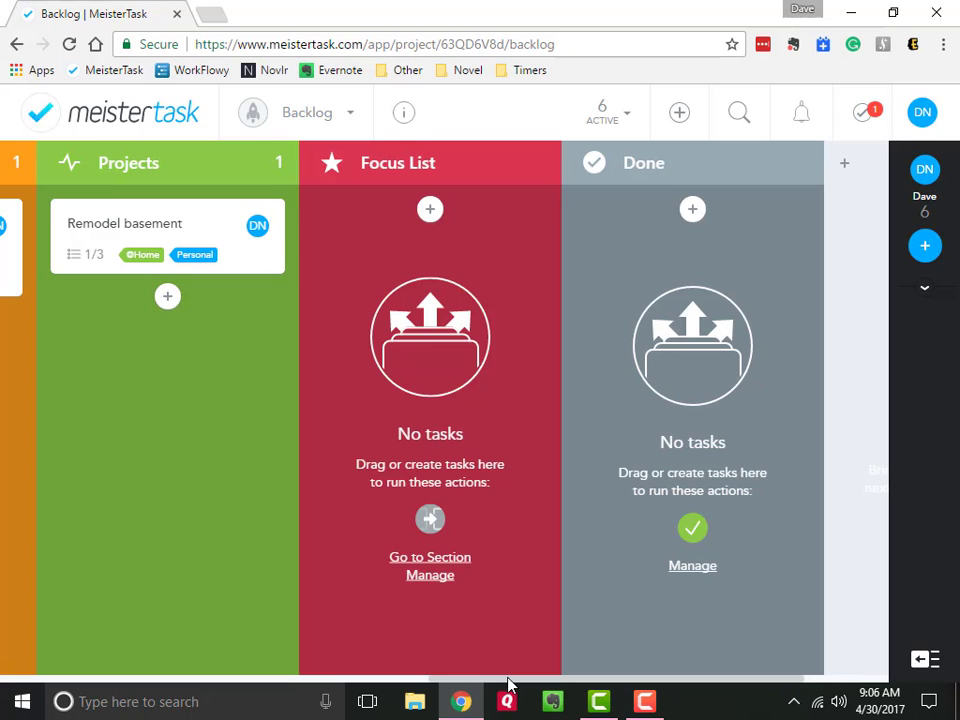
pyautogui.moveTo(508, 684); pyautogui.dragTo(160, 665)
pyautogui.hscroll(2, 165, 663)
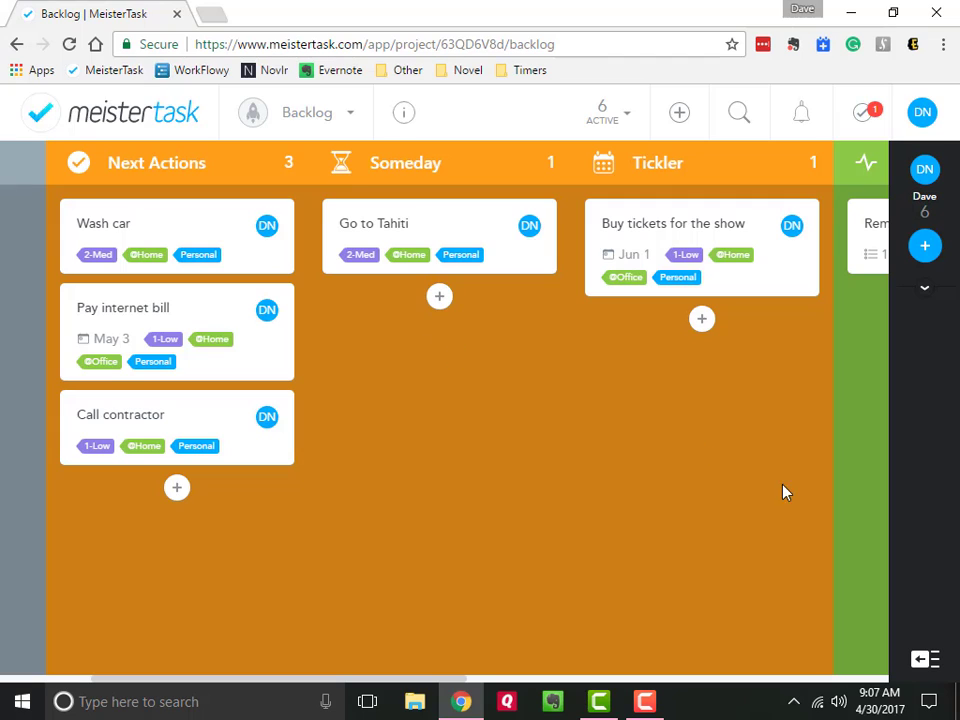
# Step: Filter the Backlog tasks to those due within a week, and close the filter after reviewing them
pyautogui.click(922, 657)
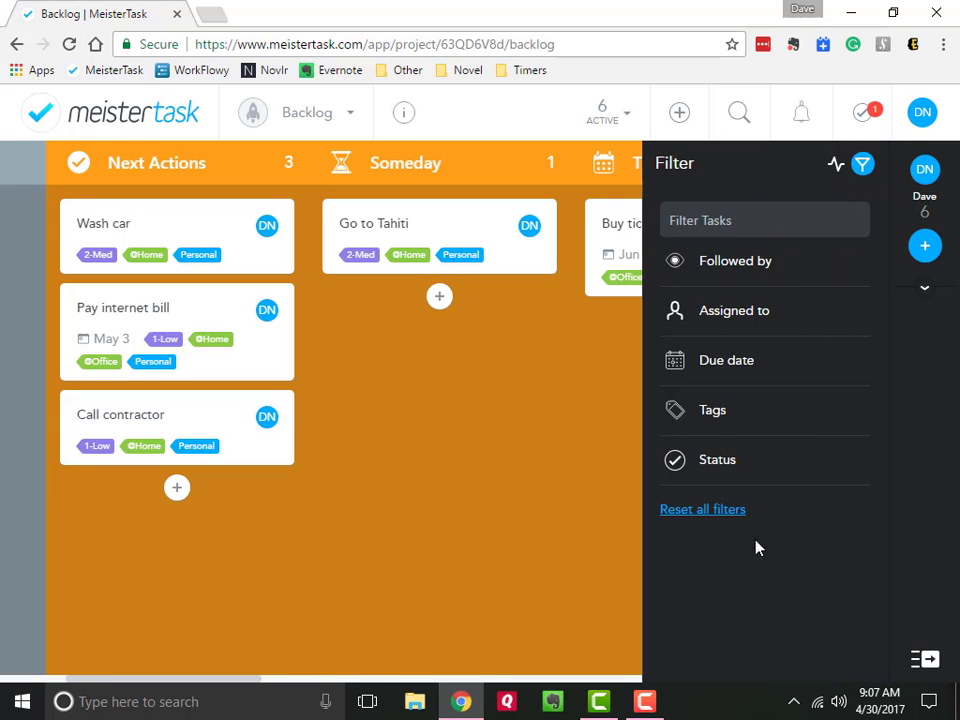
pyautogui.click(718, 366)
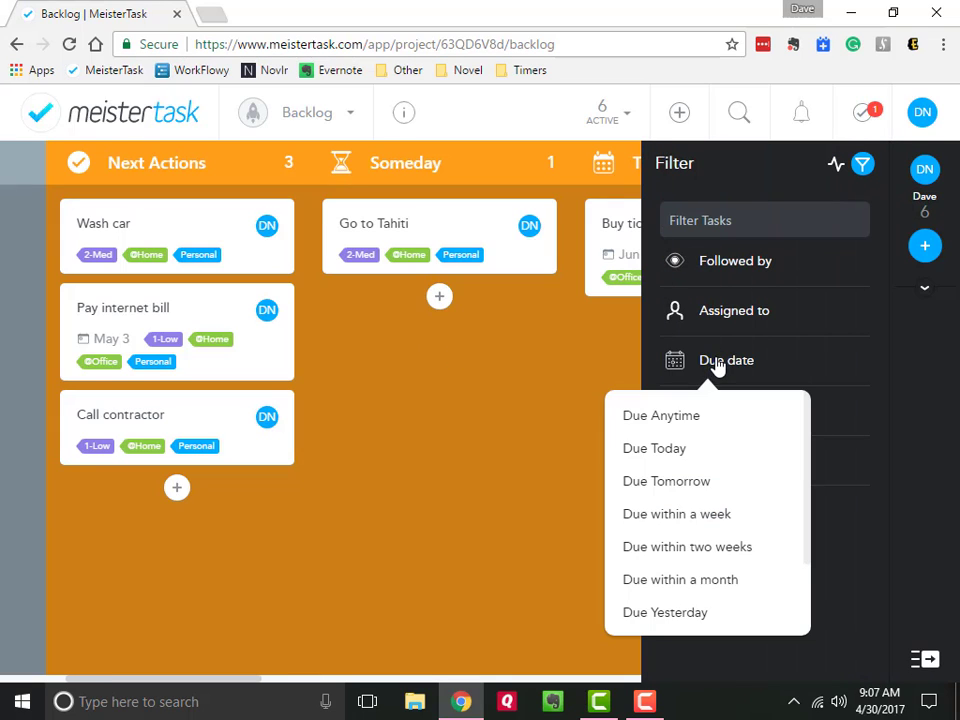
pyautogui.click(687, 515)
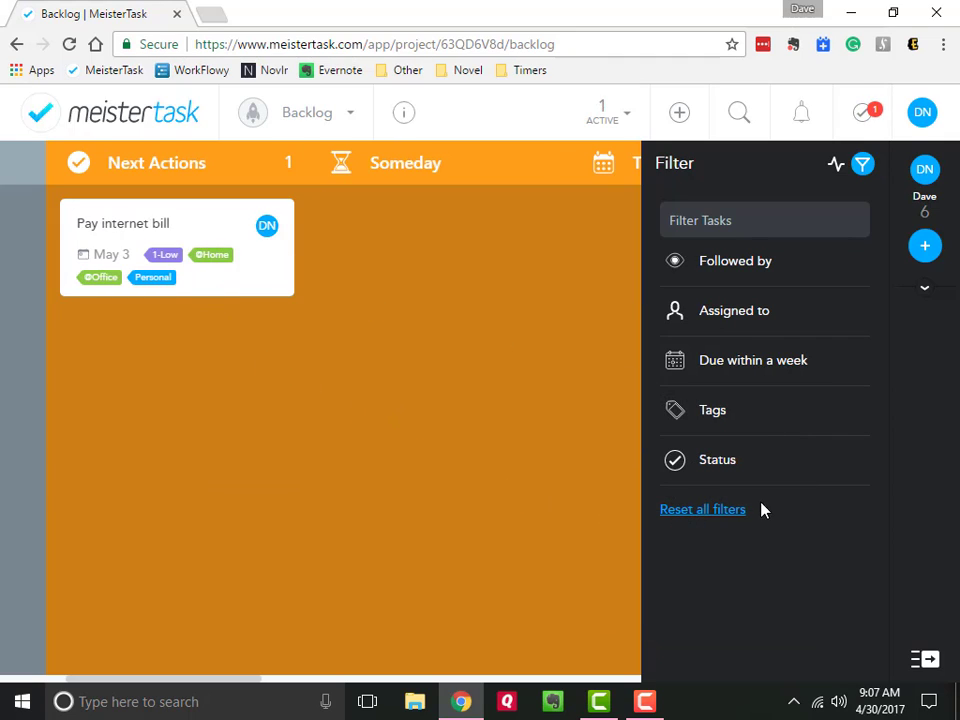
pyautogui.click(925, 659)
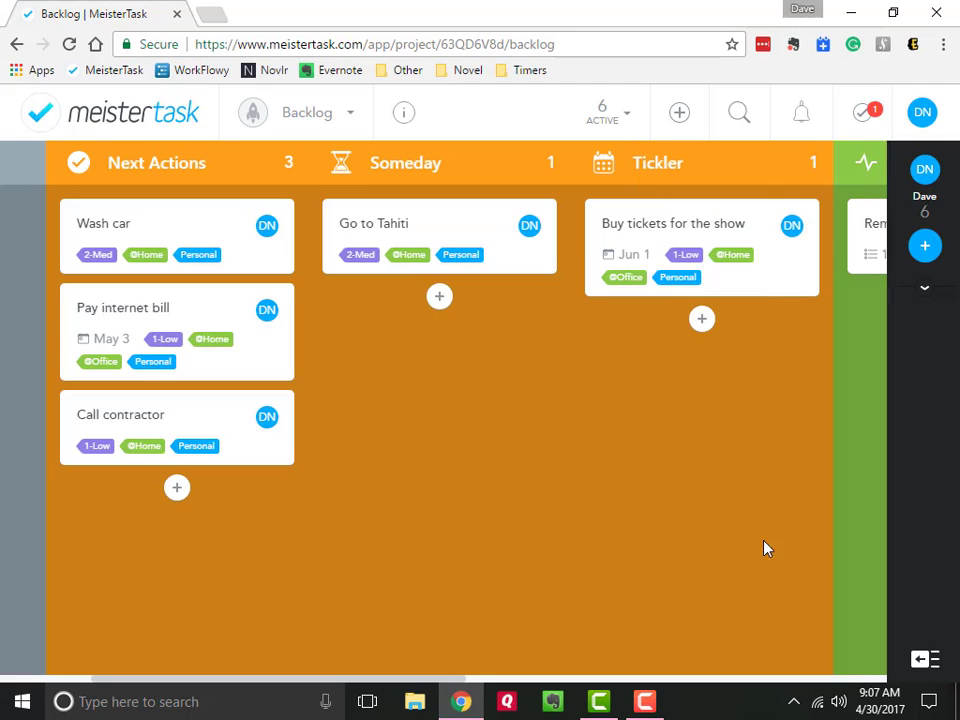
# Step: Move the Pay internet bill and Call contractor tasks from Next Actions to Focus List
pyautogui.moveTo(141, 317); pyautogui.dragTo(573, 280)
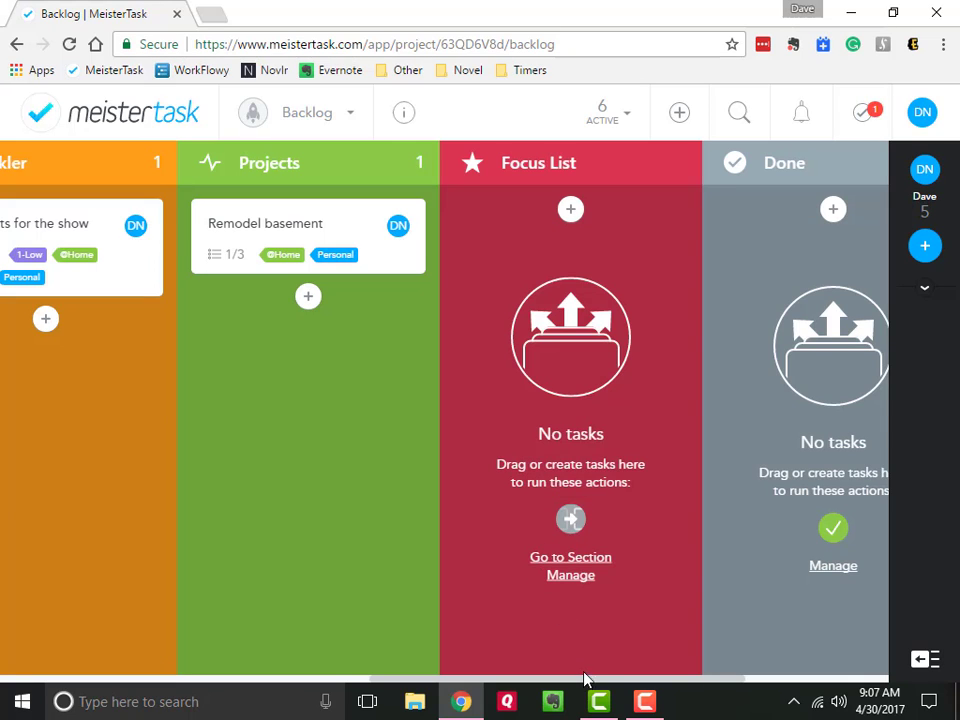
pyautogui.moveTo(588, 680); pyautogui.dragTo(285, 676)
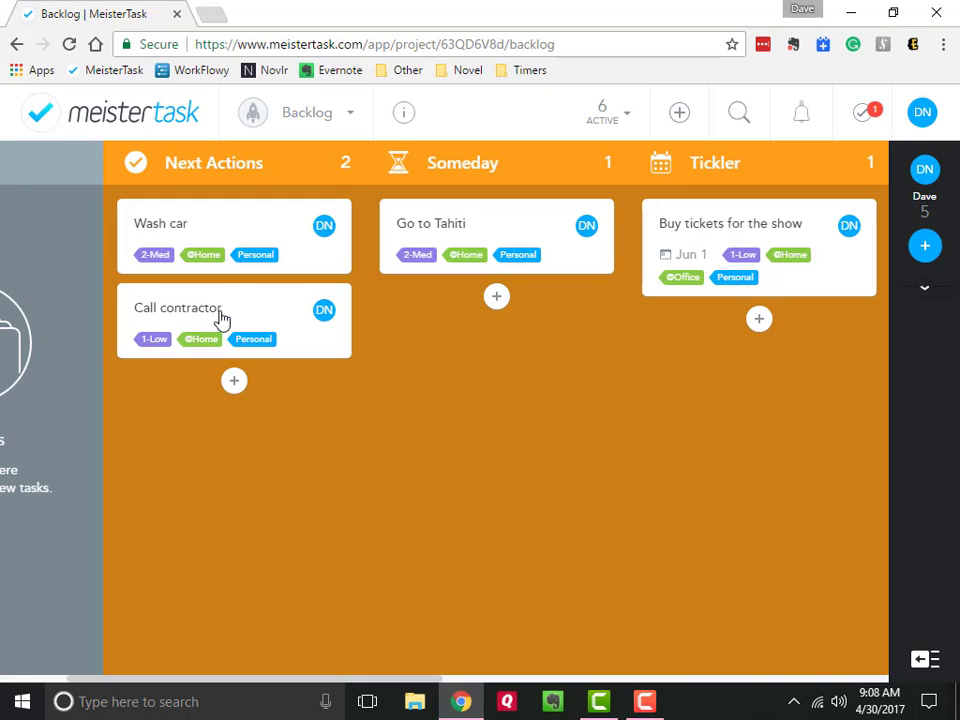
pyautogui.moveTo(229, 321); pyautogui.dragTo(441, 253)
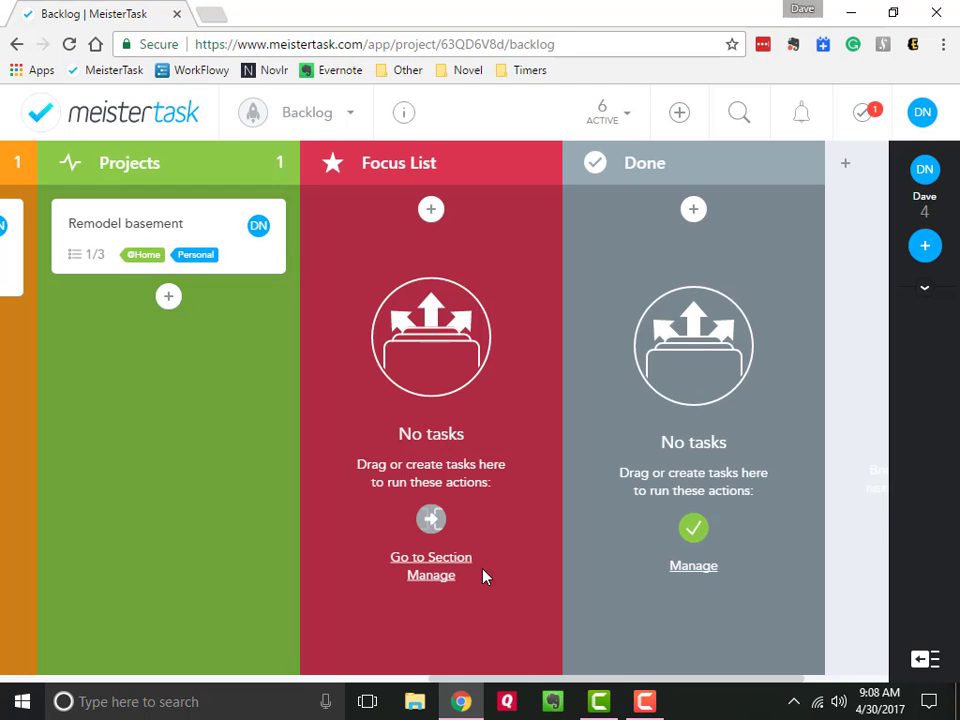
pyautogui.moveTo(522, 673); pyautogui.dragTo(197, 644)
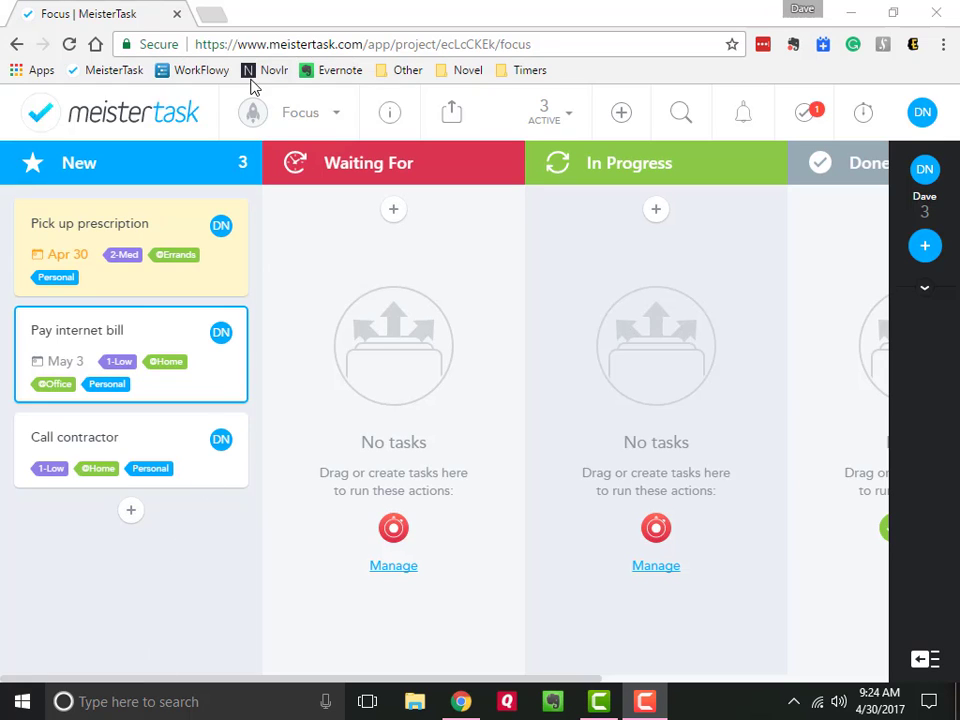
# Step: Move Pick up prescription from New to In Progress in the Focus project and open its details to view the time tracking
pyautogui.moveTo(117, 235); pyautogui.dragTo(655, 258)
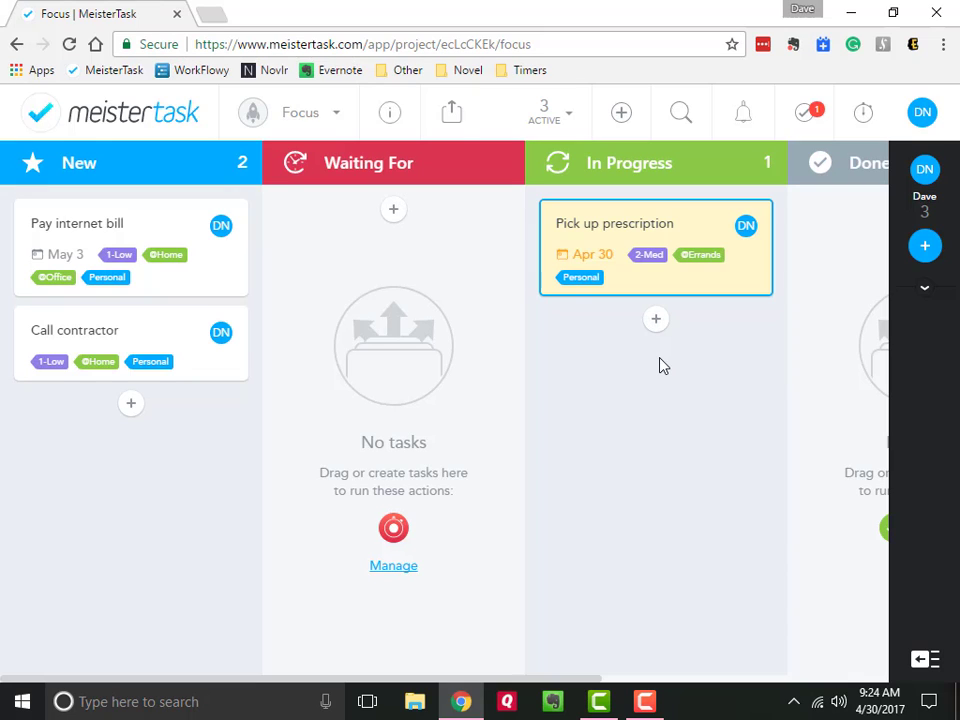
pyautogui.click(631, 232)
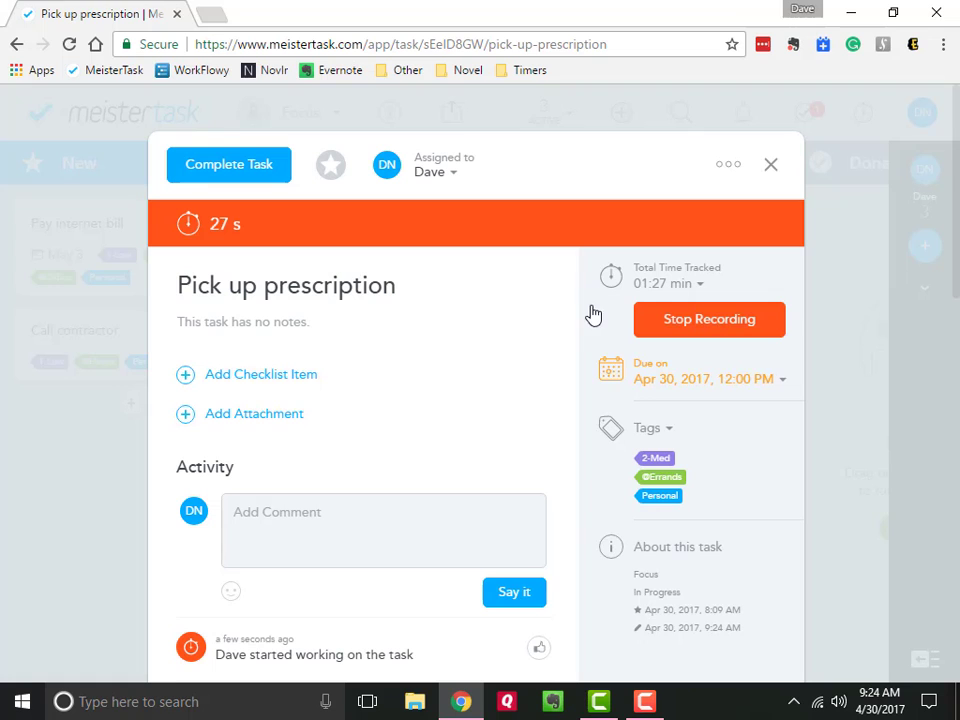
pyautogui.click(771, 167)
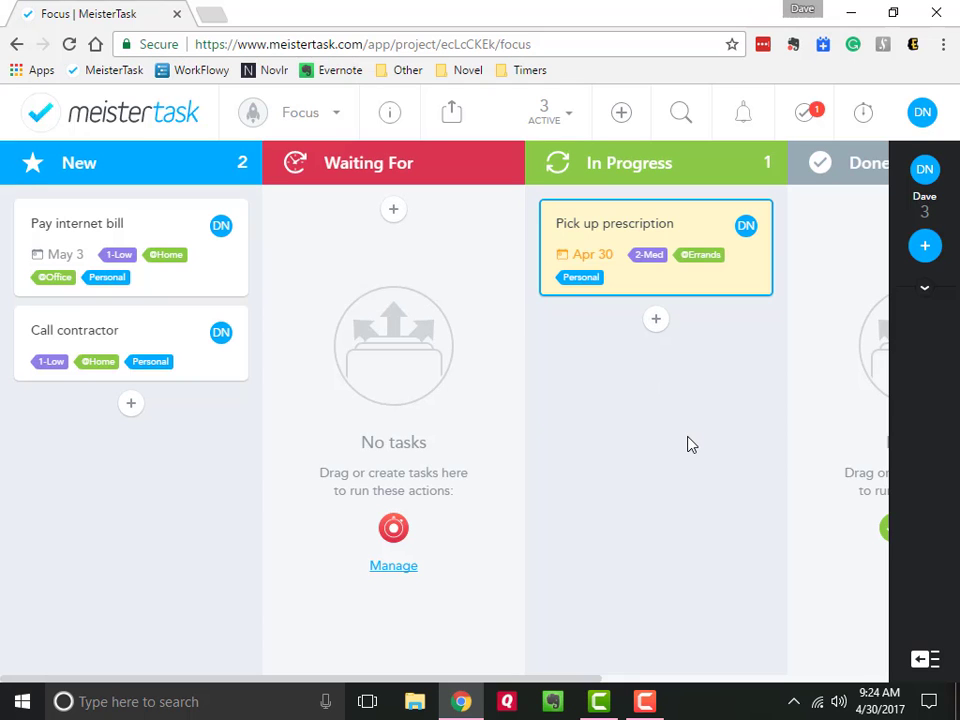
pyautogui.click(649, 229)
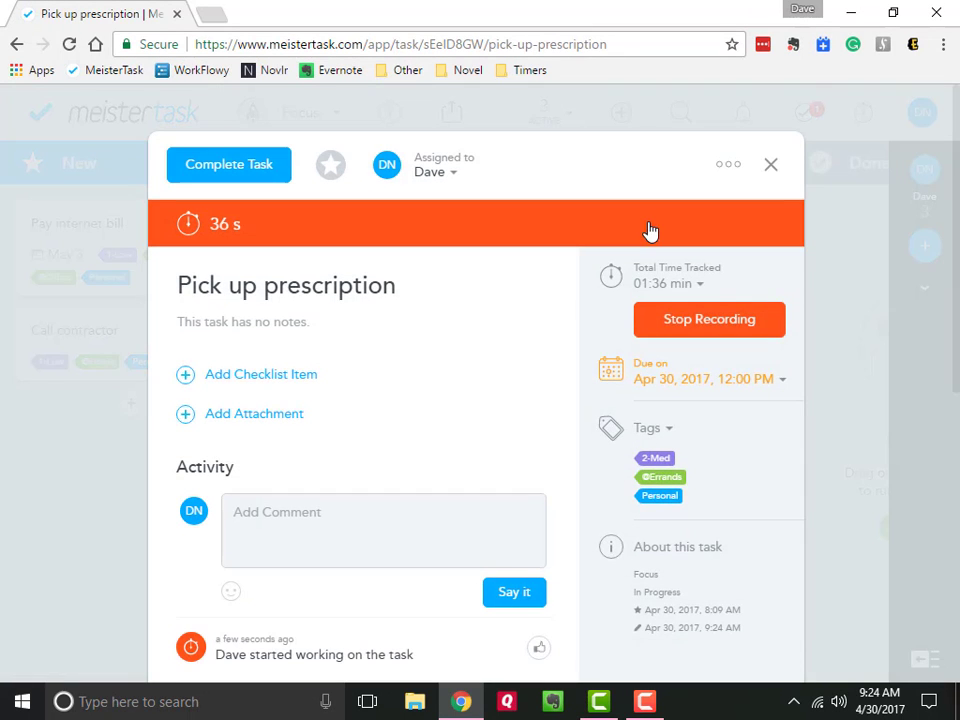
# Step: Stop the time recording on the Pick up prescription task, restart it, and close the task details
pyautogui.click(706, 329)
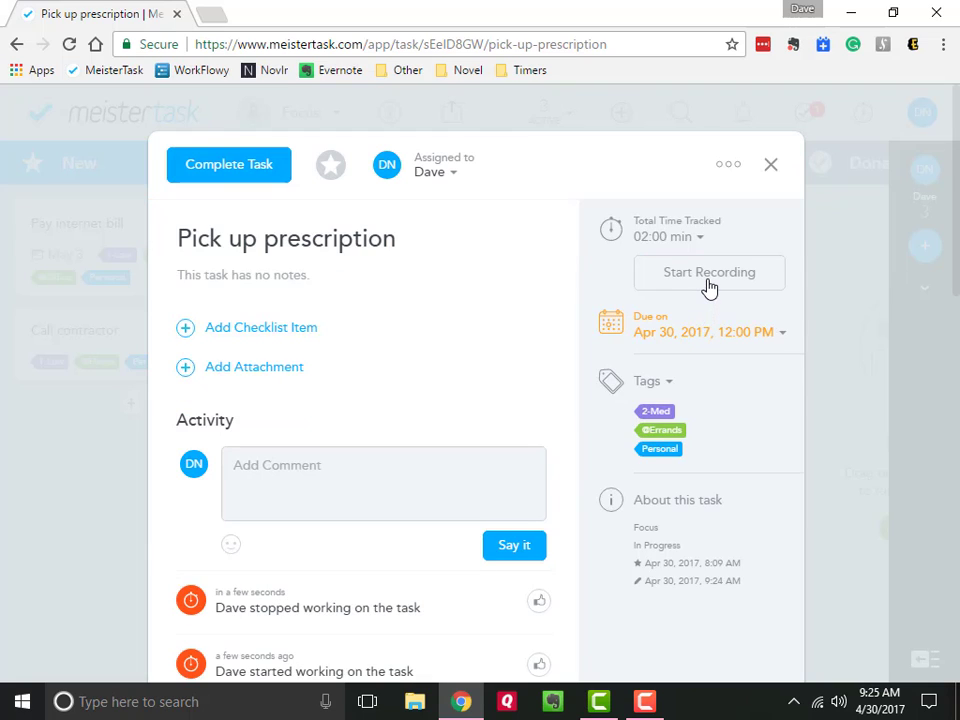
pyautogui.click(709, 288)
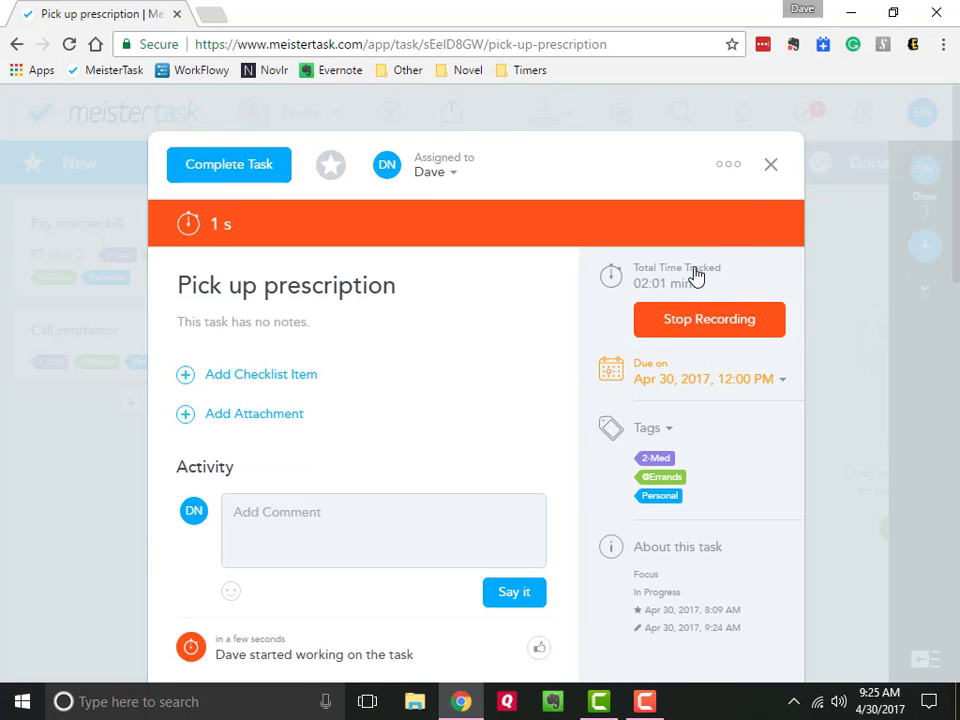
pyautogui.click(771, 167)
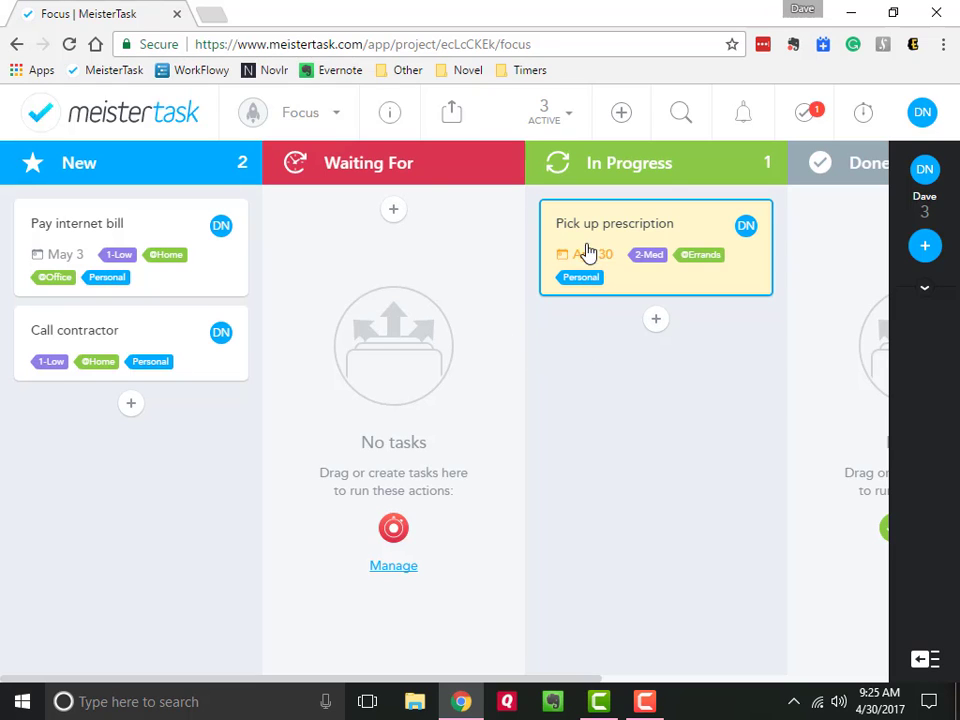
# Step: Move Pick up prescription from In Progress to Waiting For, and from there to Done in the Focus project
pyautogui.moveTo(587, 251); pyautogui.dragTo(369, 240)
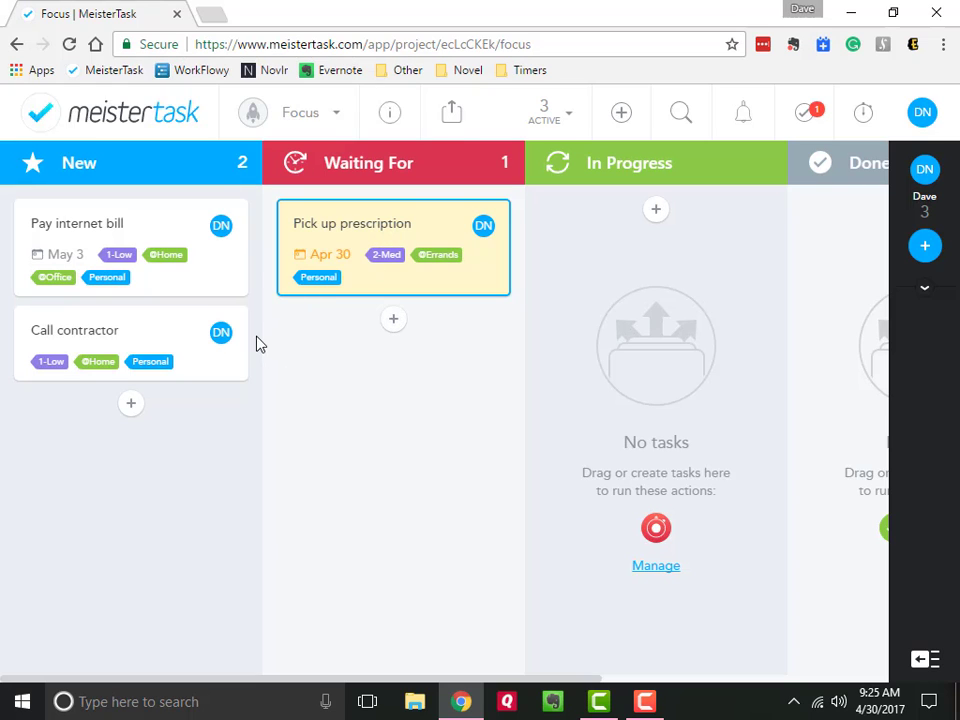
pyautogui.moveTo(328, 227); pyautogui.dragTo(643, 262)
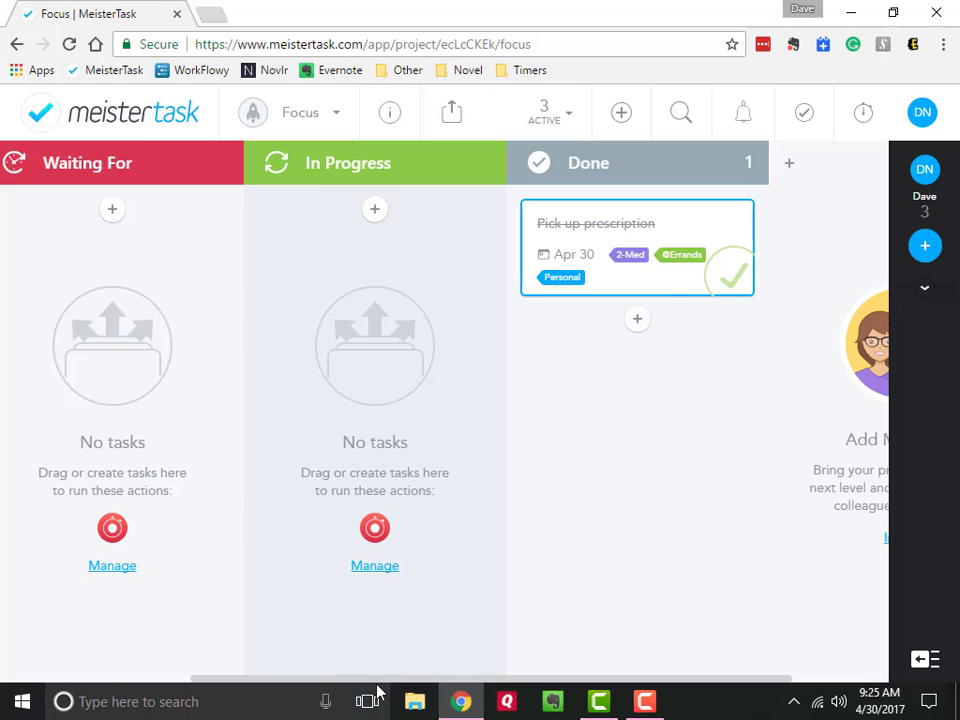
pyautogui.moveTo(362, 683); pyautogui.dragTo(197, 681)
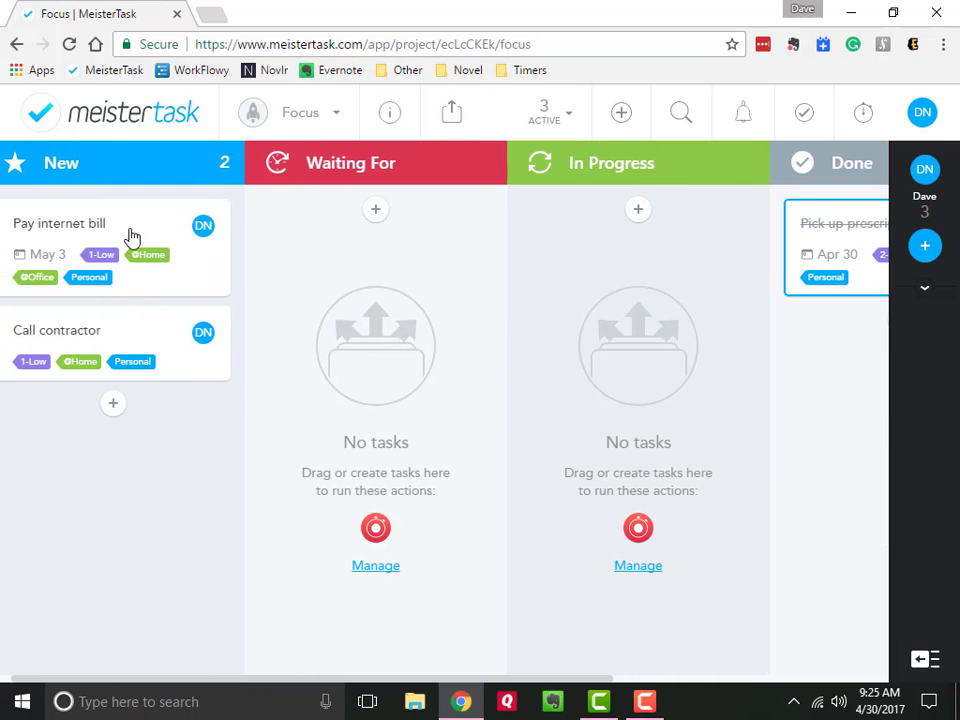